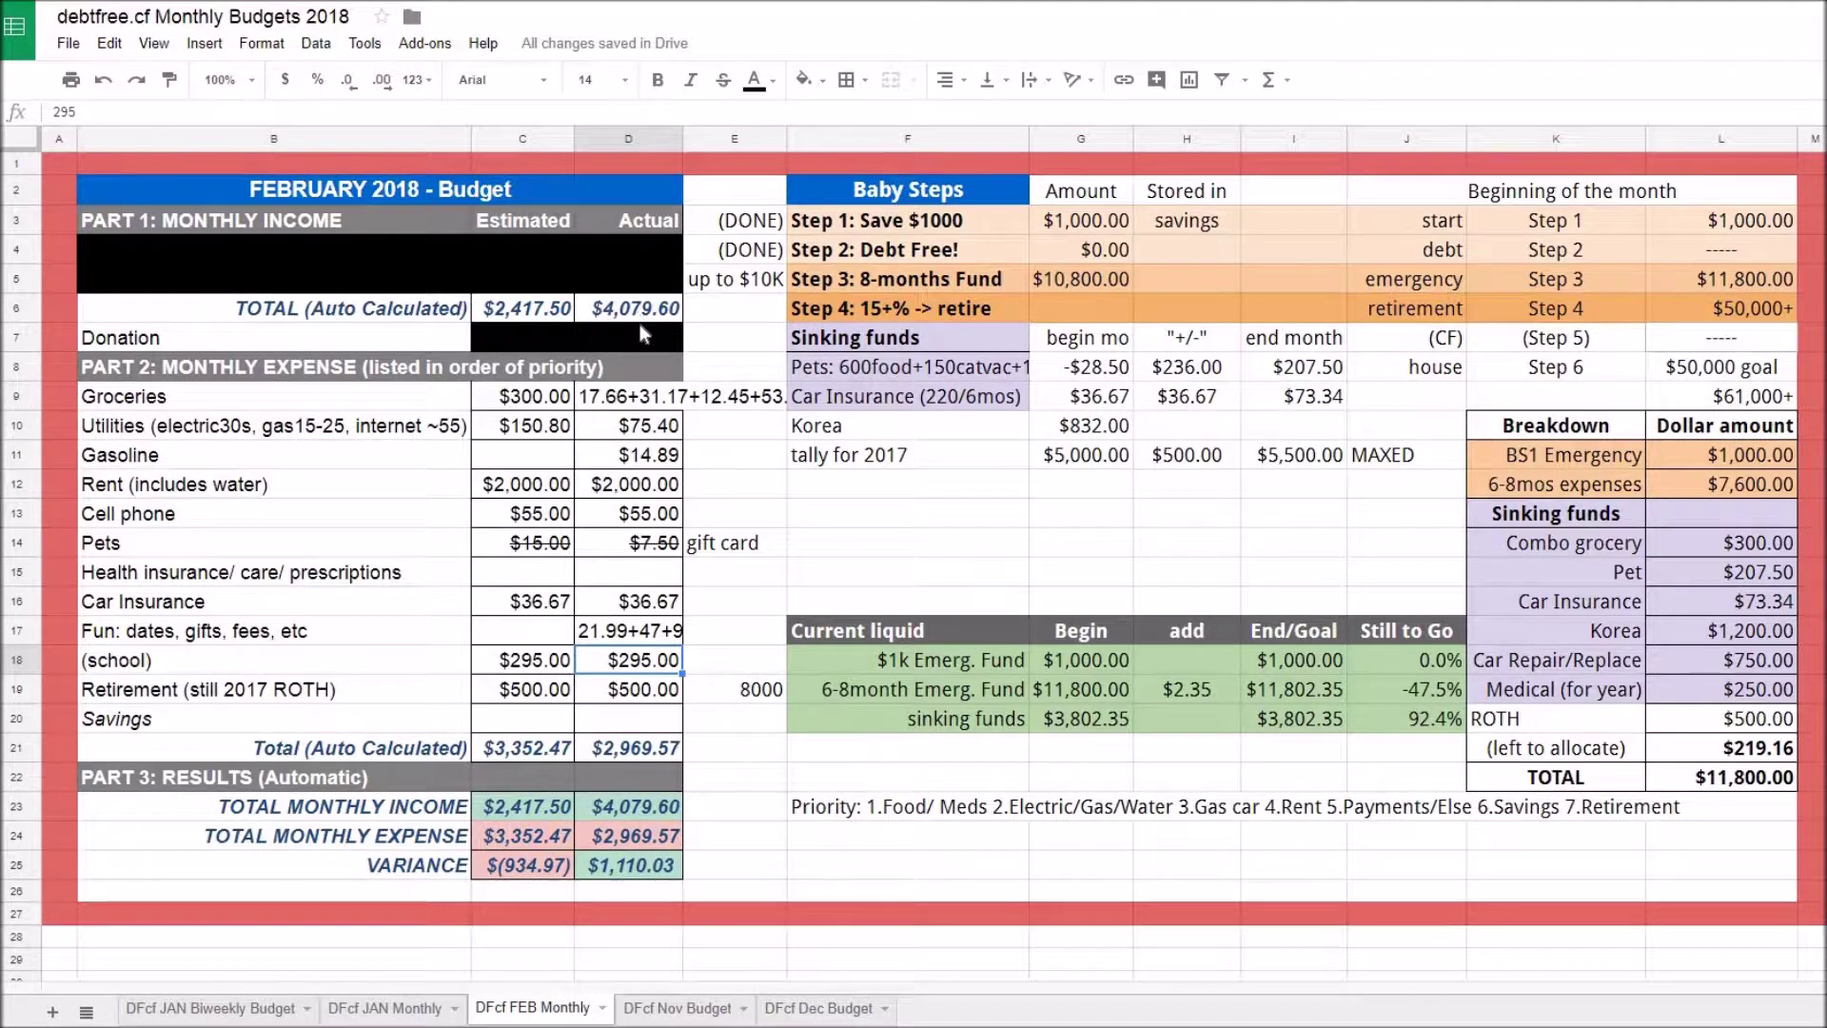
# Inspect the formulas behind the estimated and actual income totals and the Groceries entry.
pyautogui.click(538, 316)
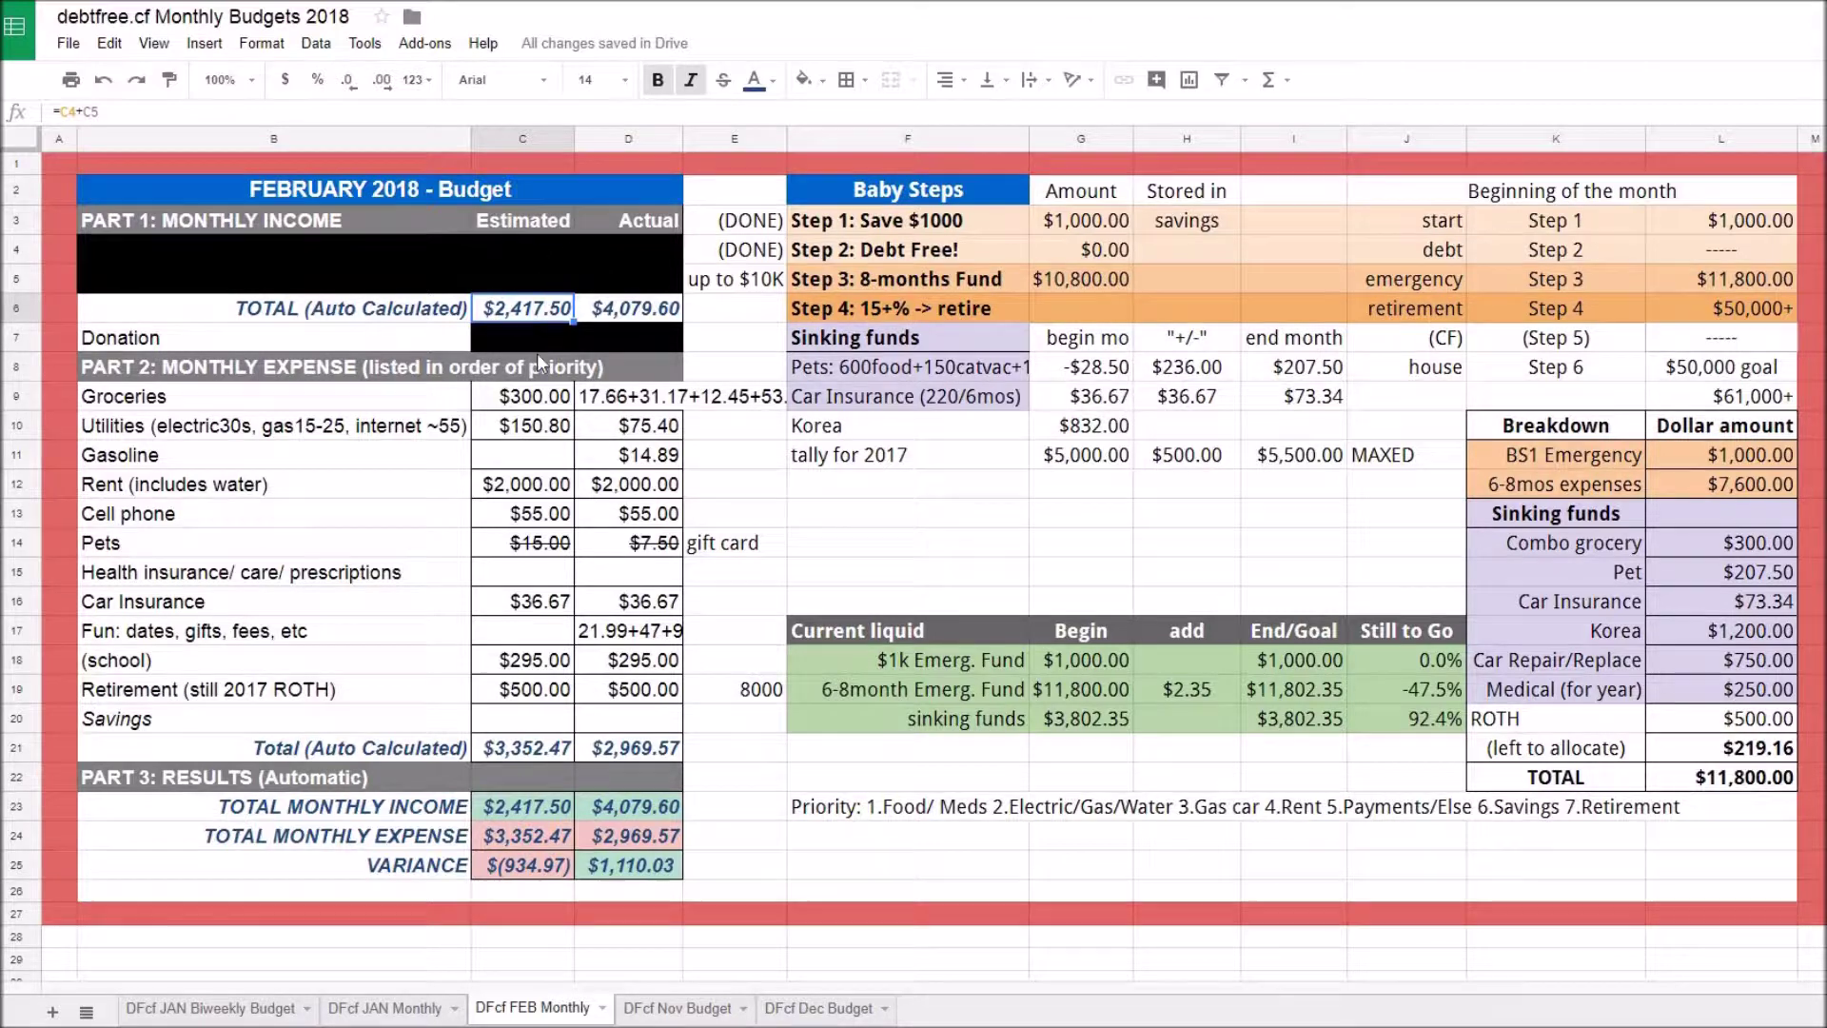
pyautogui.click(651, 312)
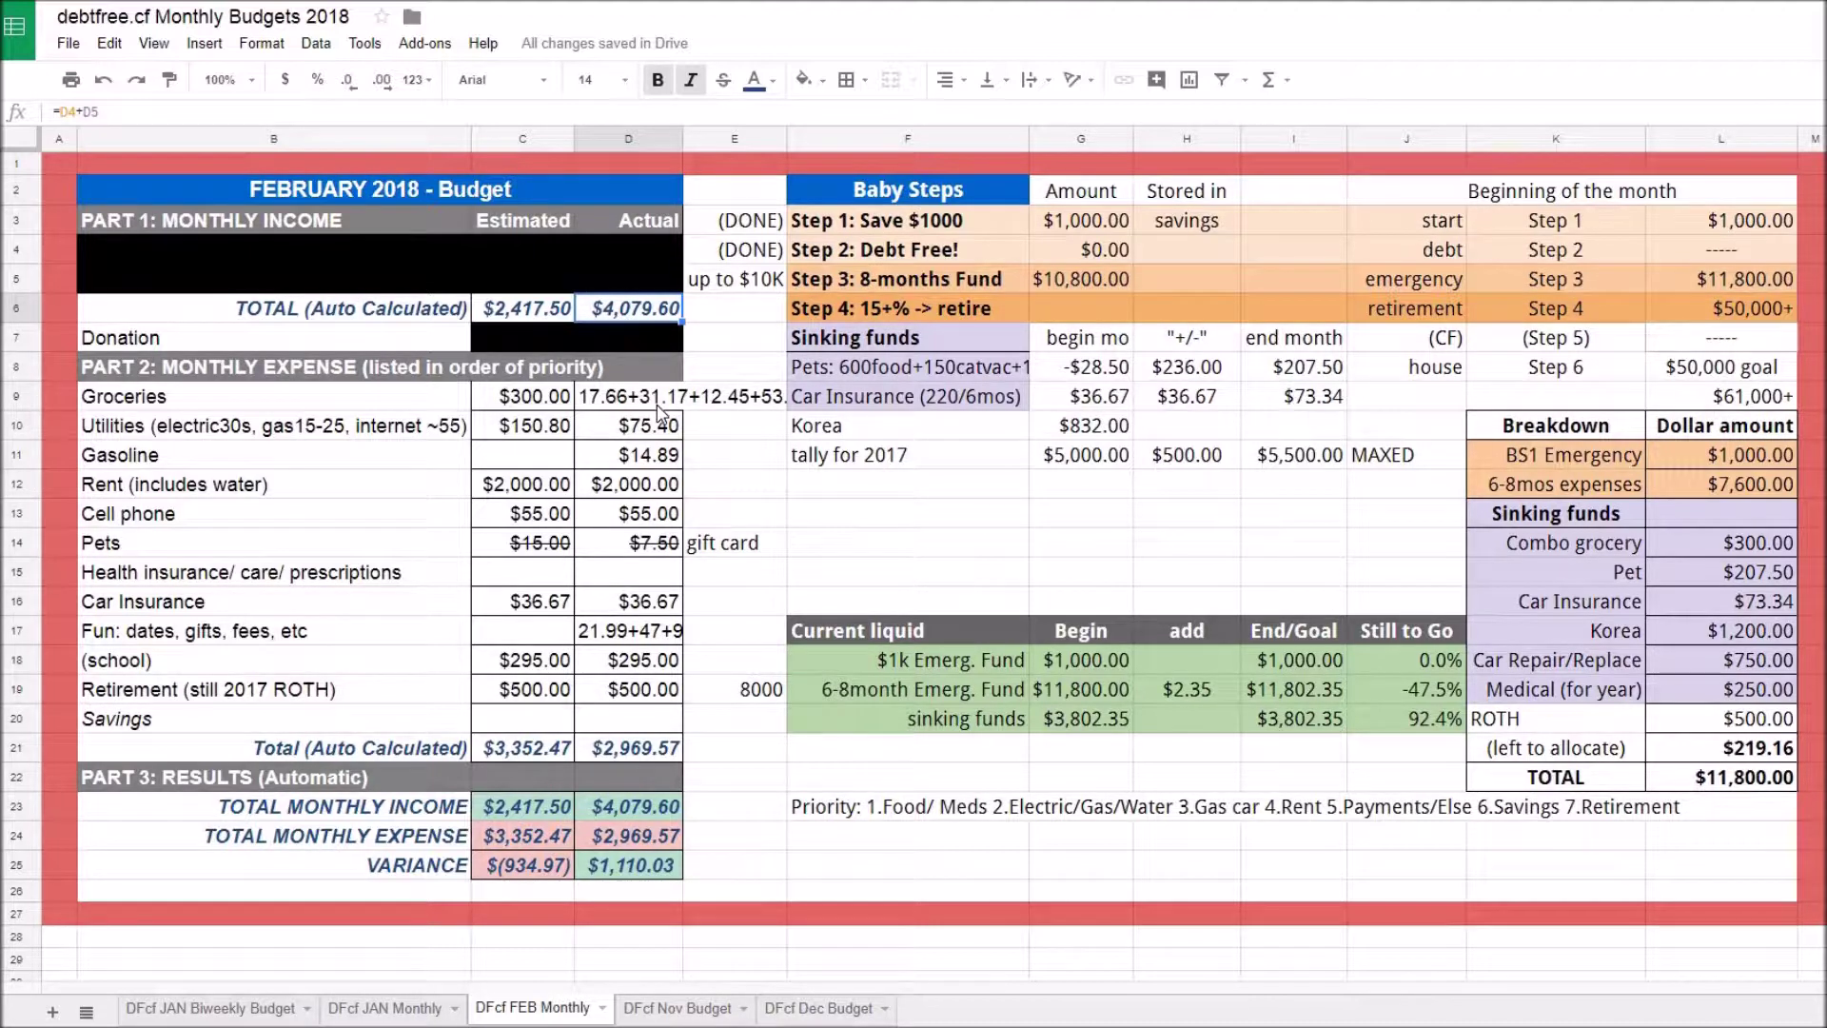
pyautogui.click(628, 404)
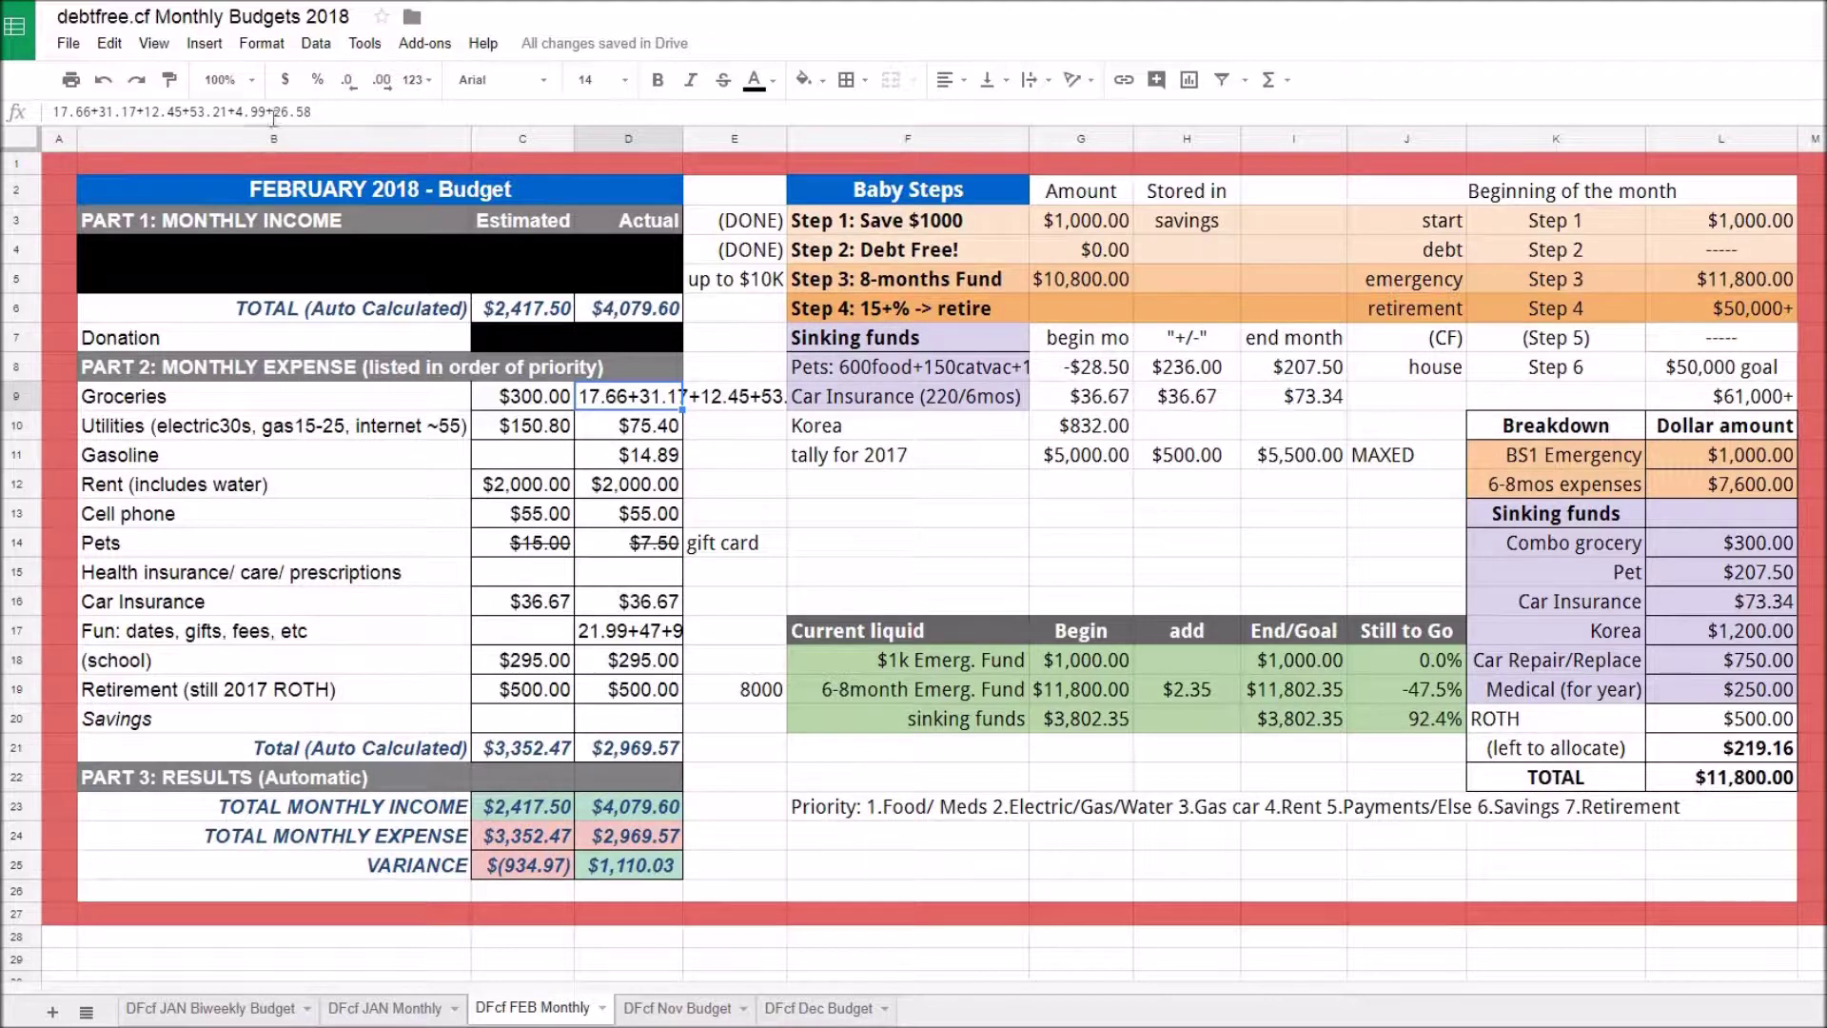
# Prefix the Groceries actual amounts with '=' so D9 sums to $146.06.
pyautogui.click(55, 111)
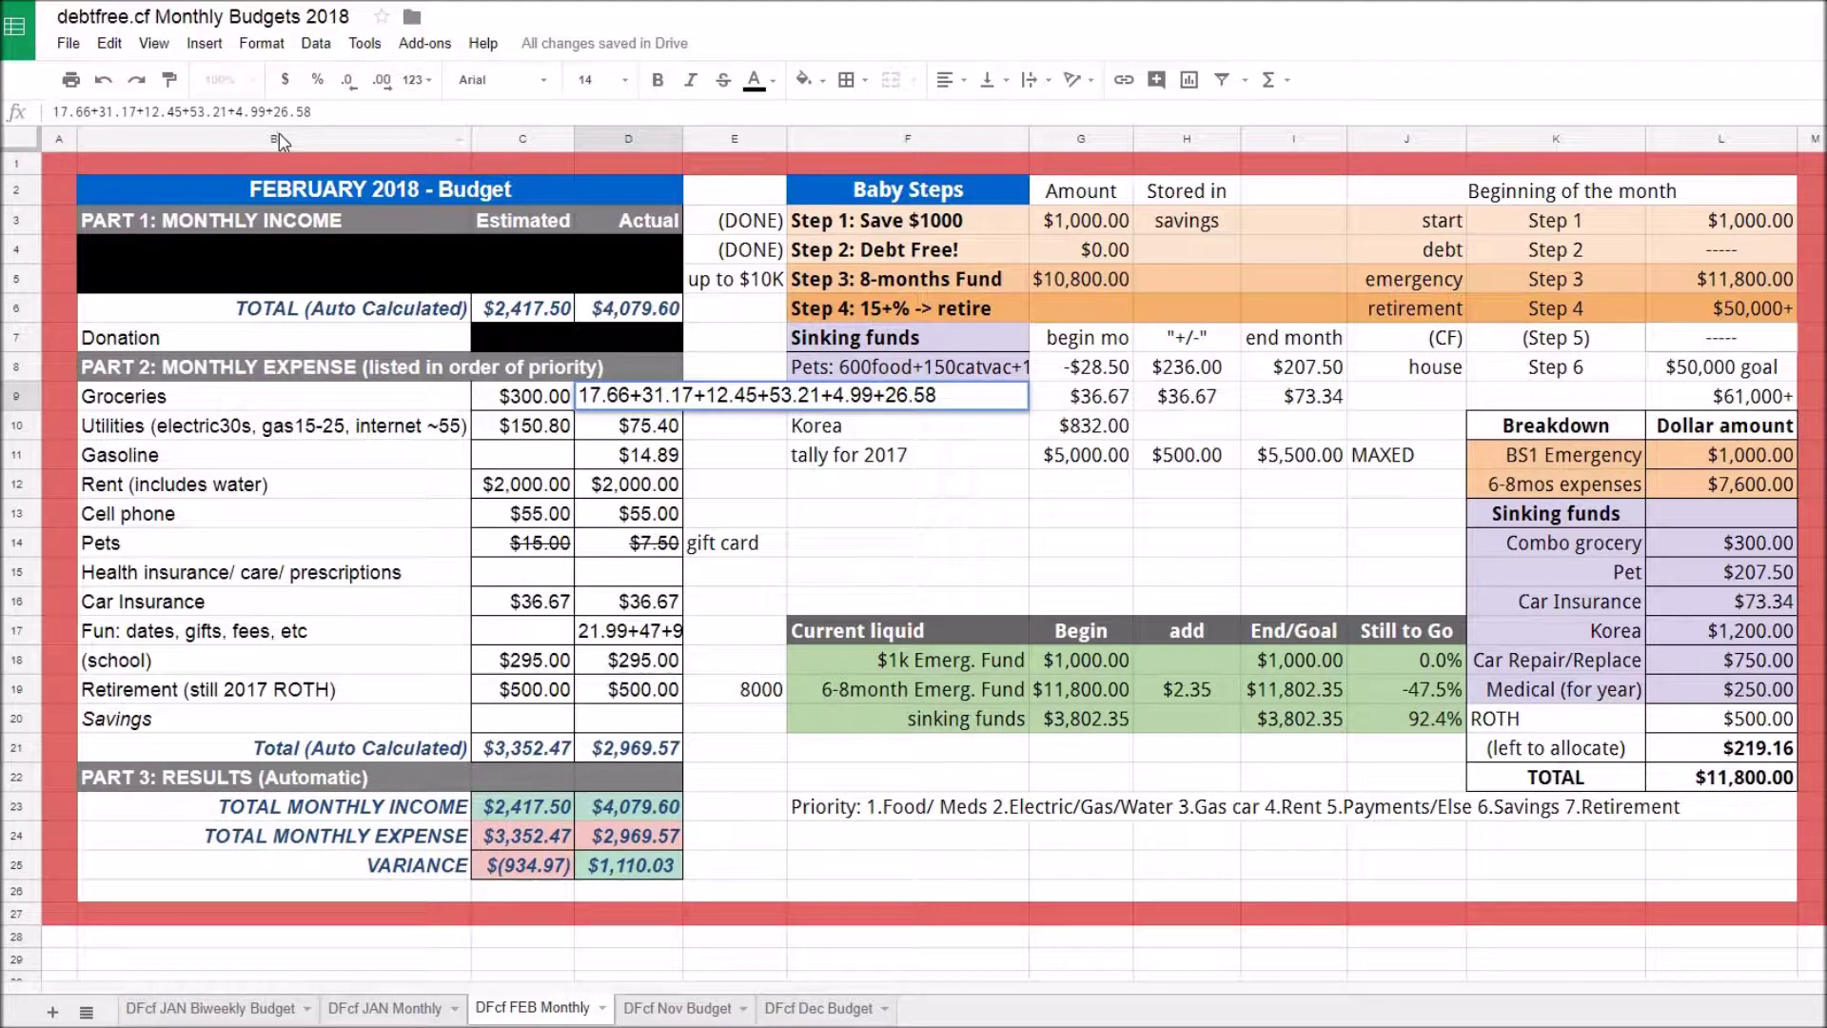
pyautogui.write('=')
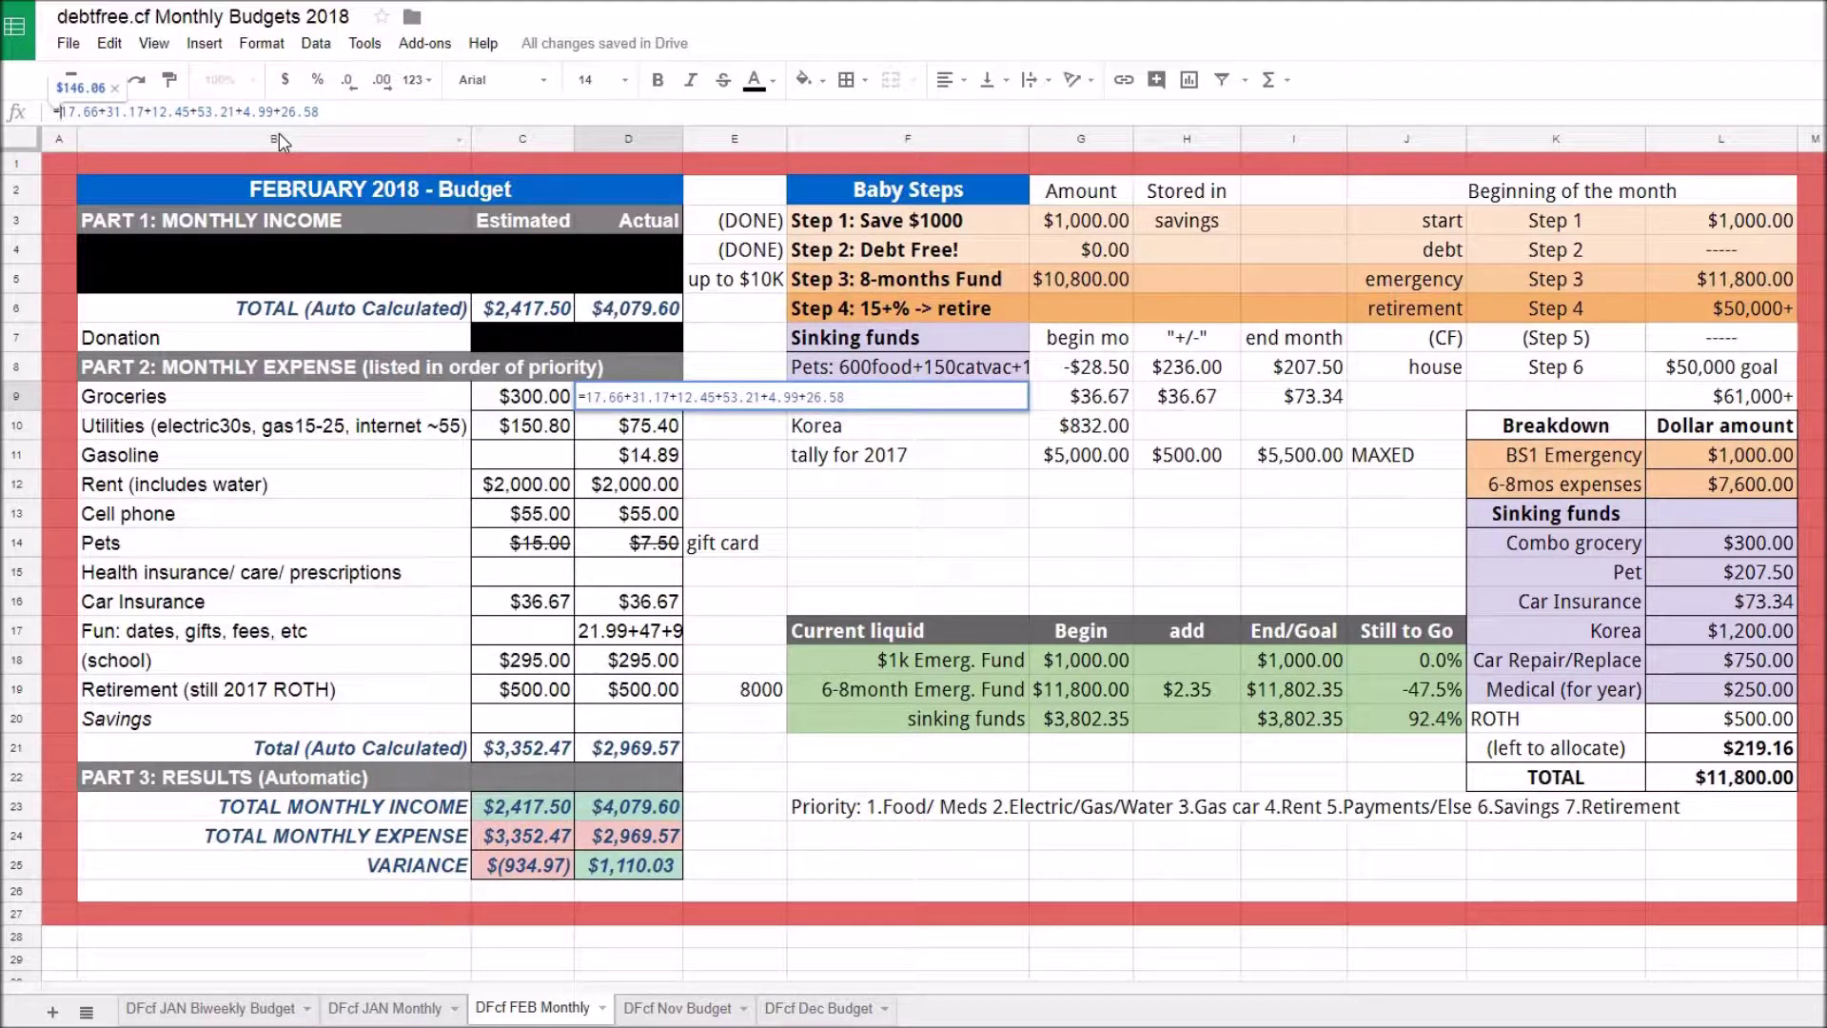
pyautogui.press('Return')
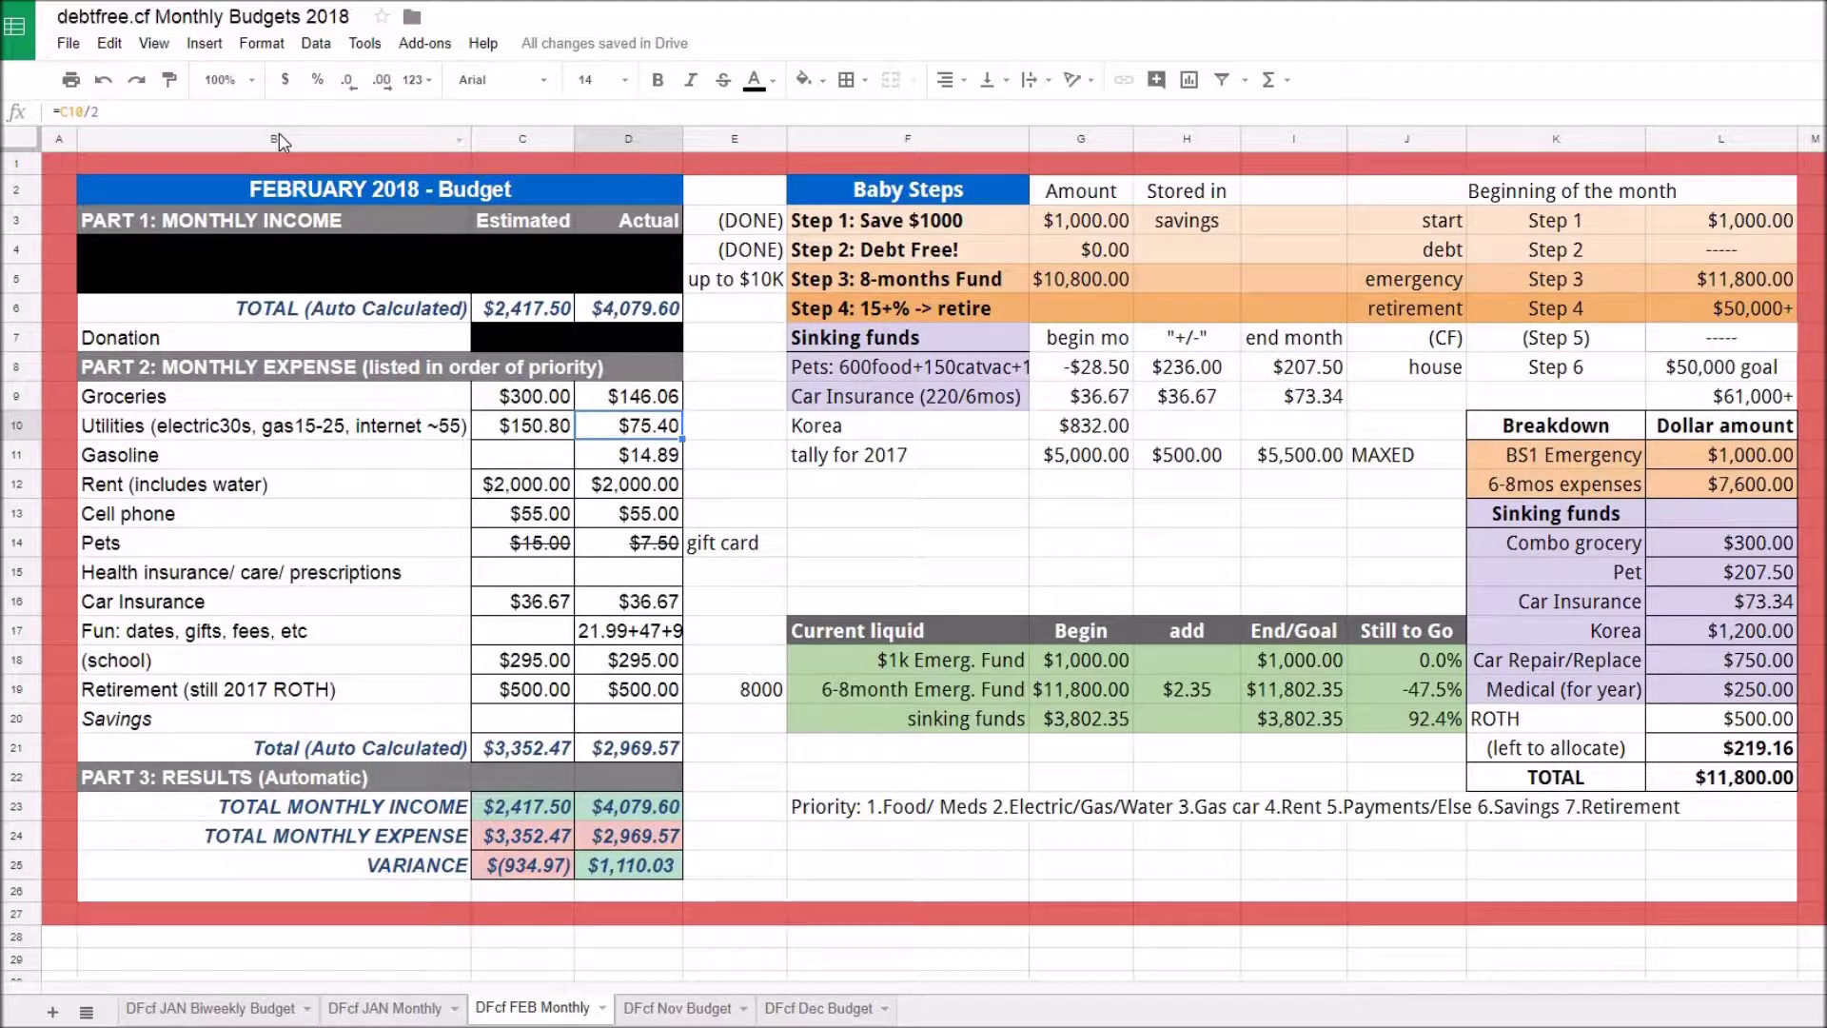
pyautogui.press('Down')
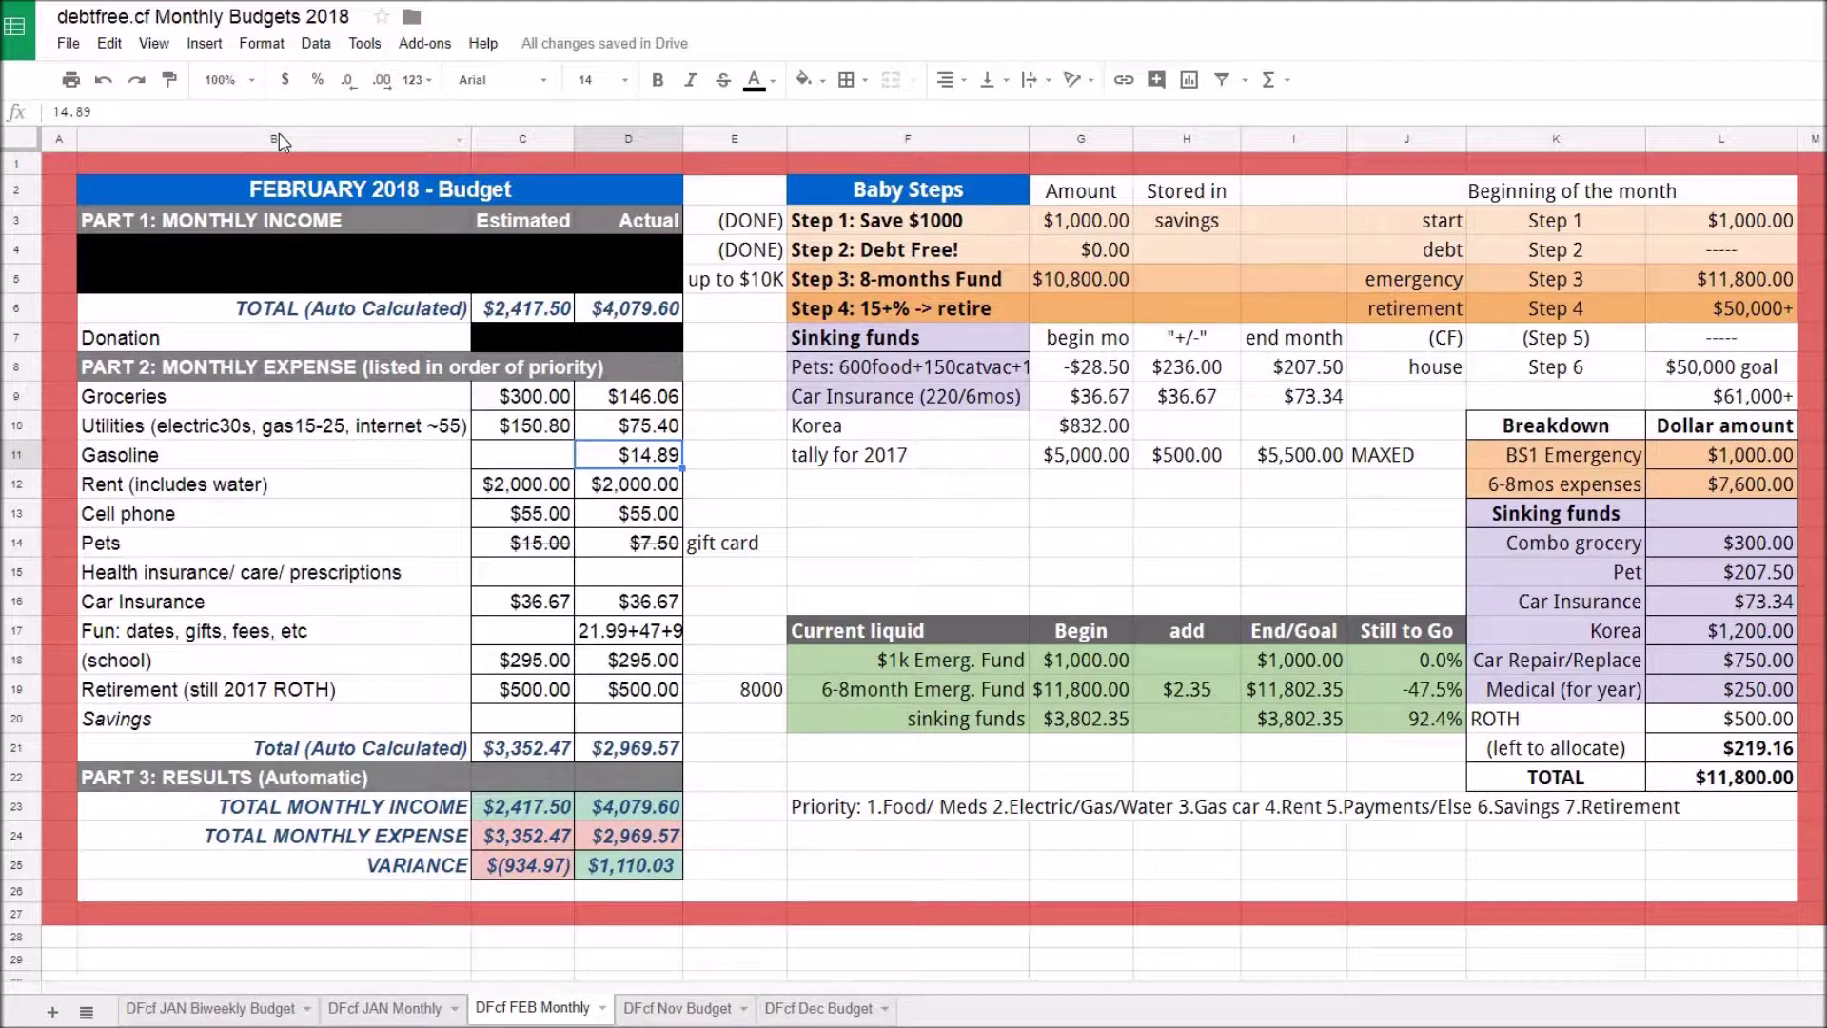
pyautogui.press('Down')
pyautogui.press('Down')
pyautogui.press('Down')
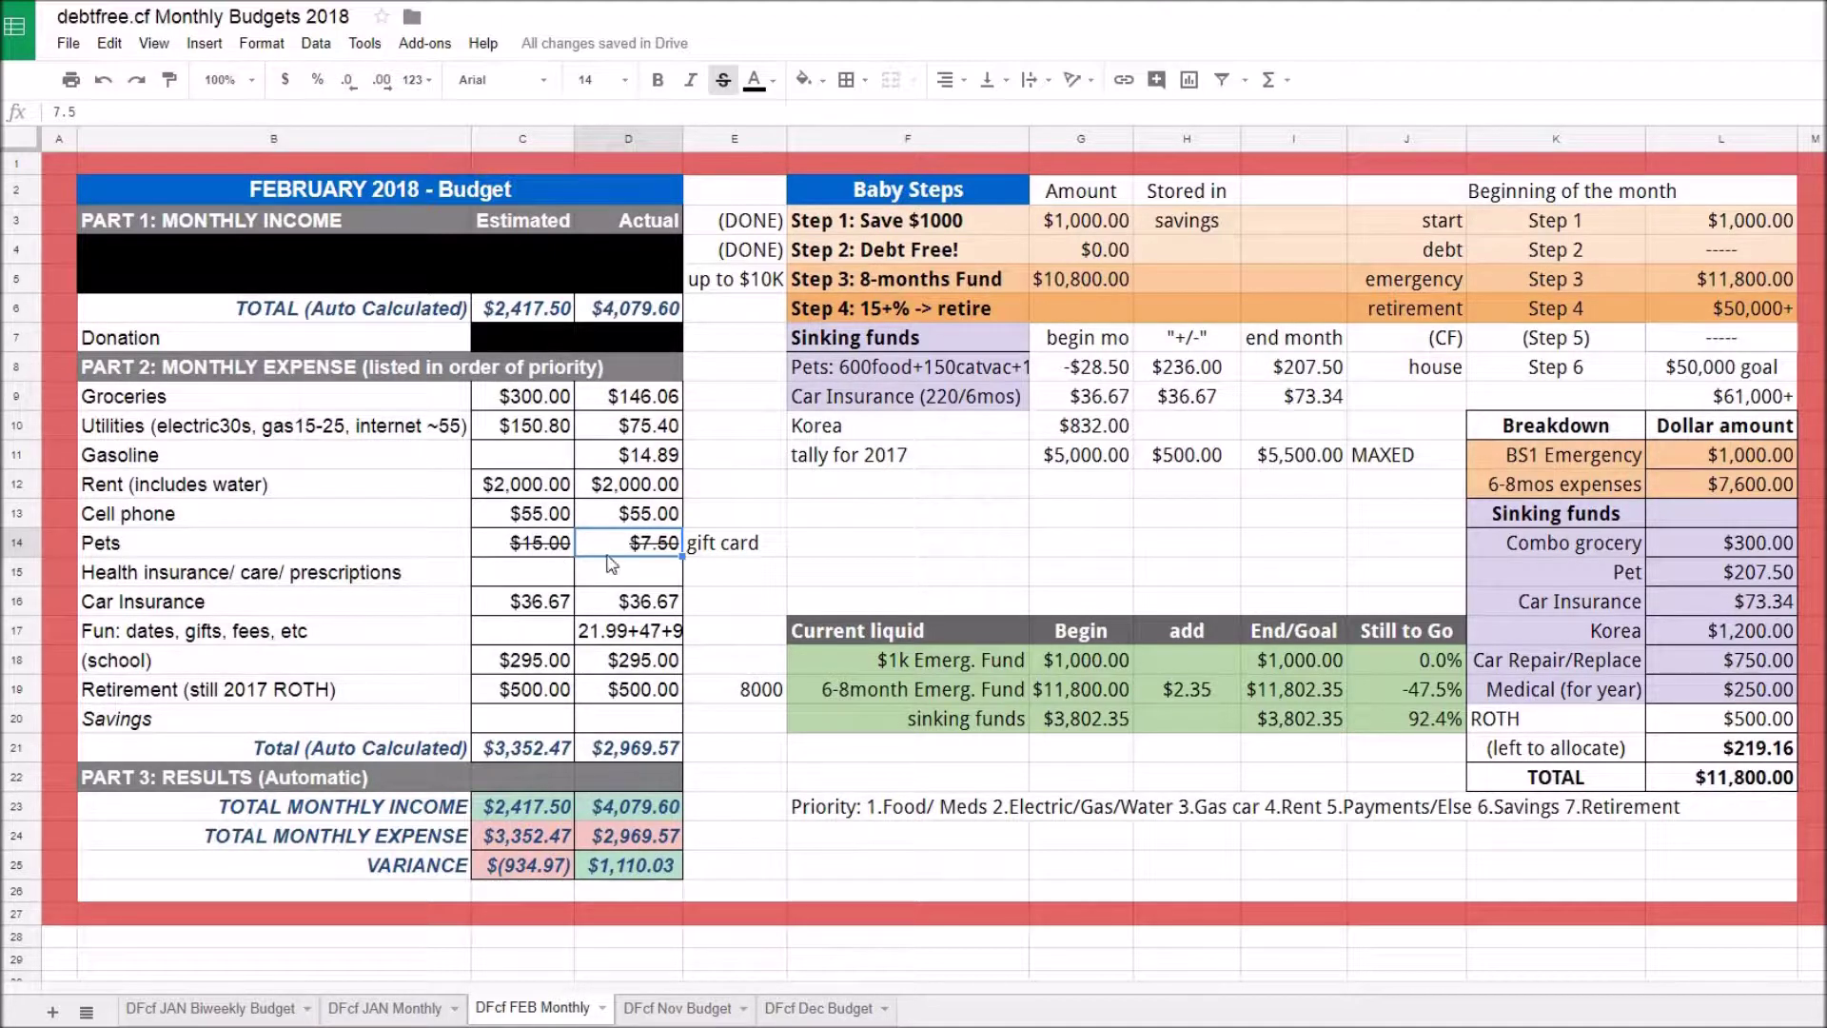
pyautogui.click(637, 746)
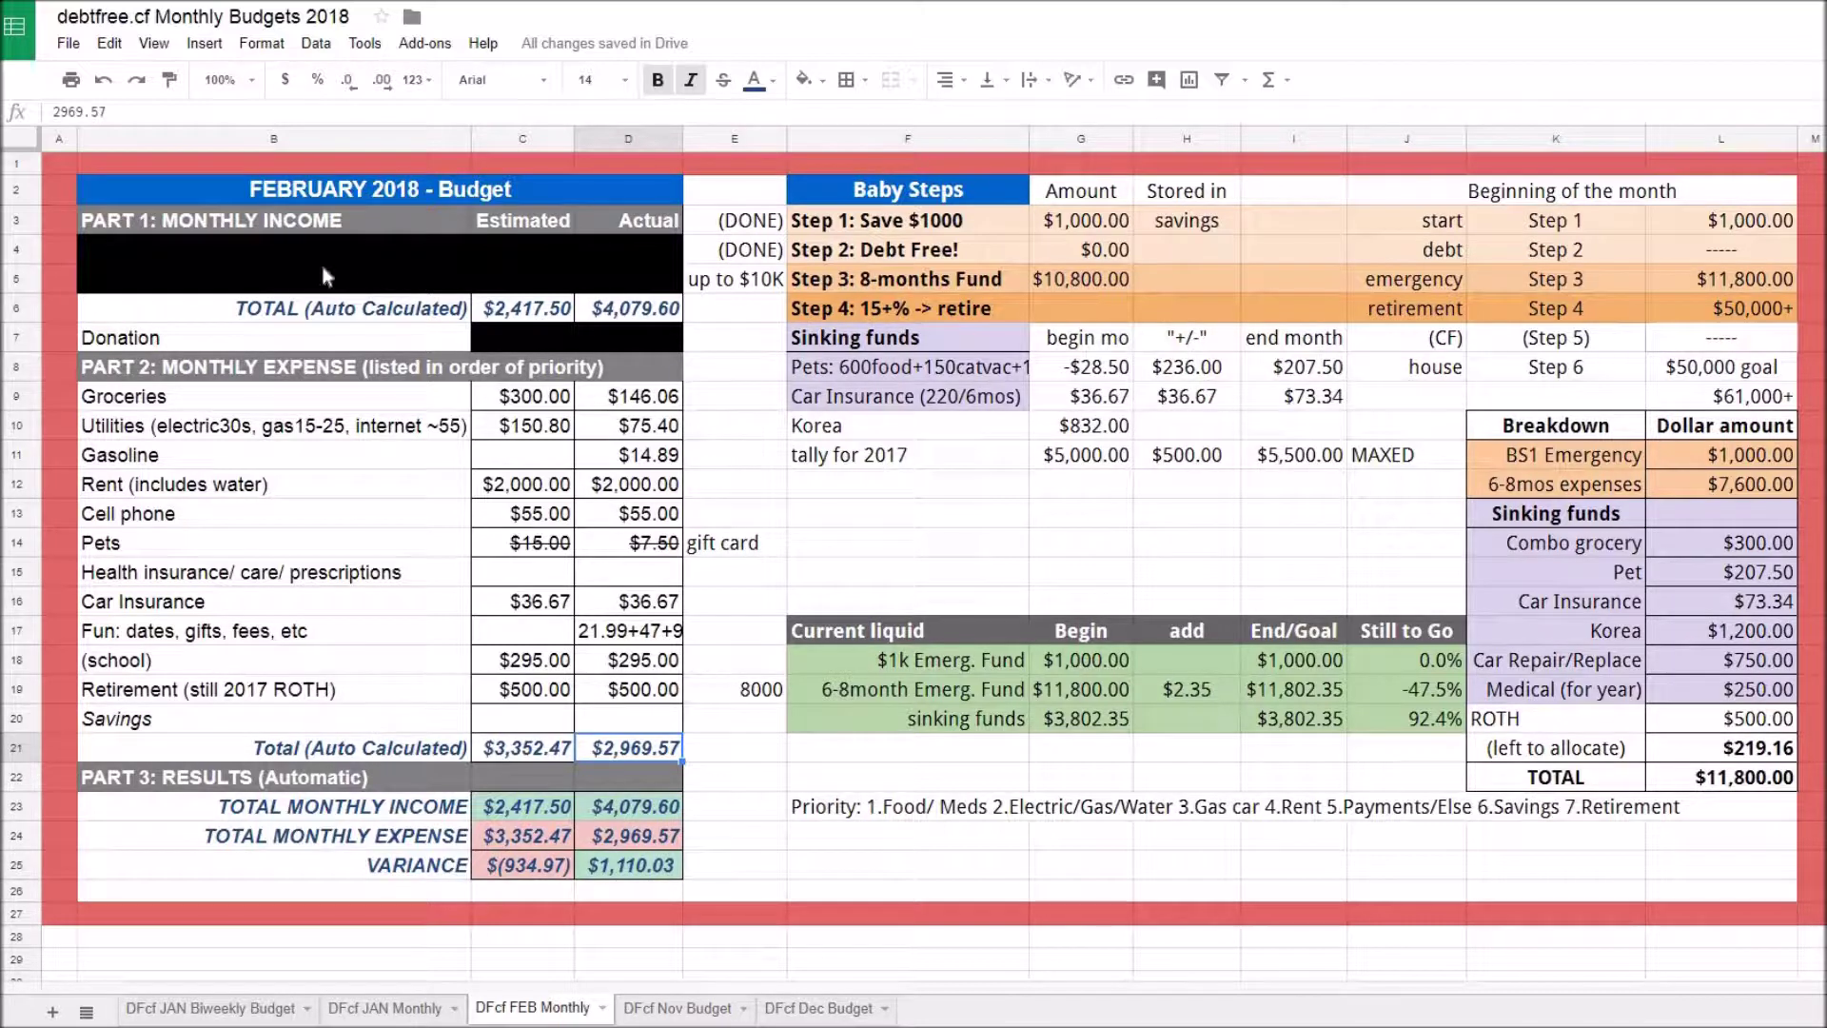
# Replace the hard-coded 2969.57 in D21 with =SUM(D9:D20), giving $3,130.52 and variance $949.08.
pyautogui.click(46, 114)
pyautogui.hotkey('ctrl', 'a')
pyautogui.press('BackSpace')
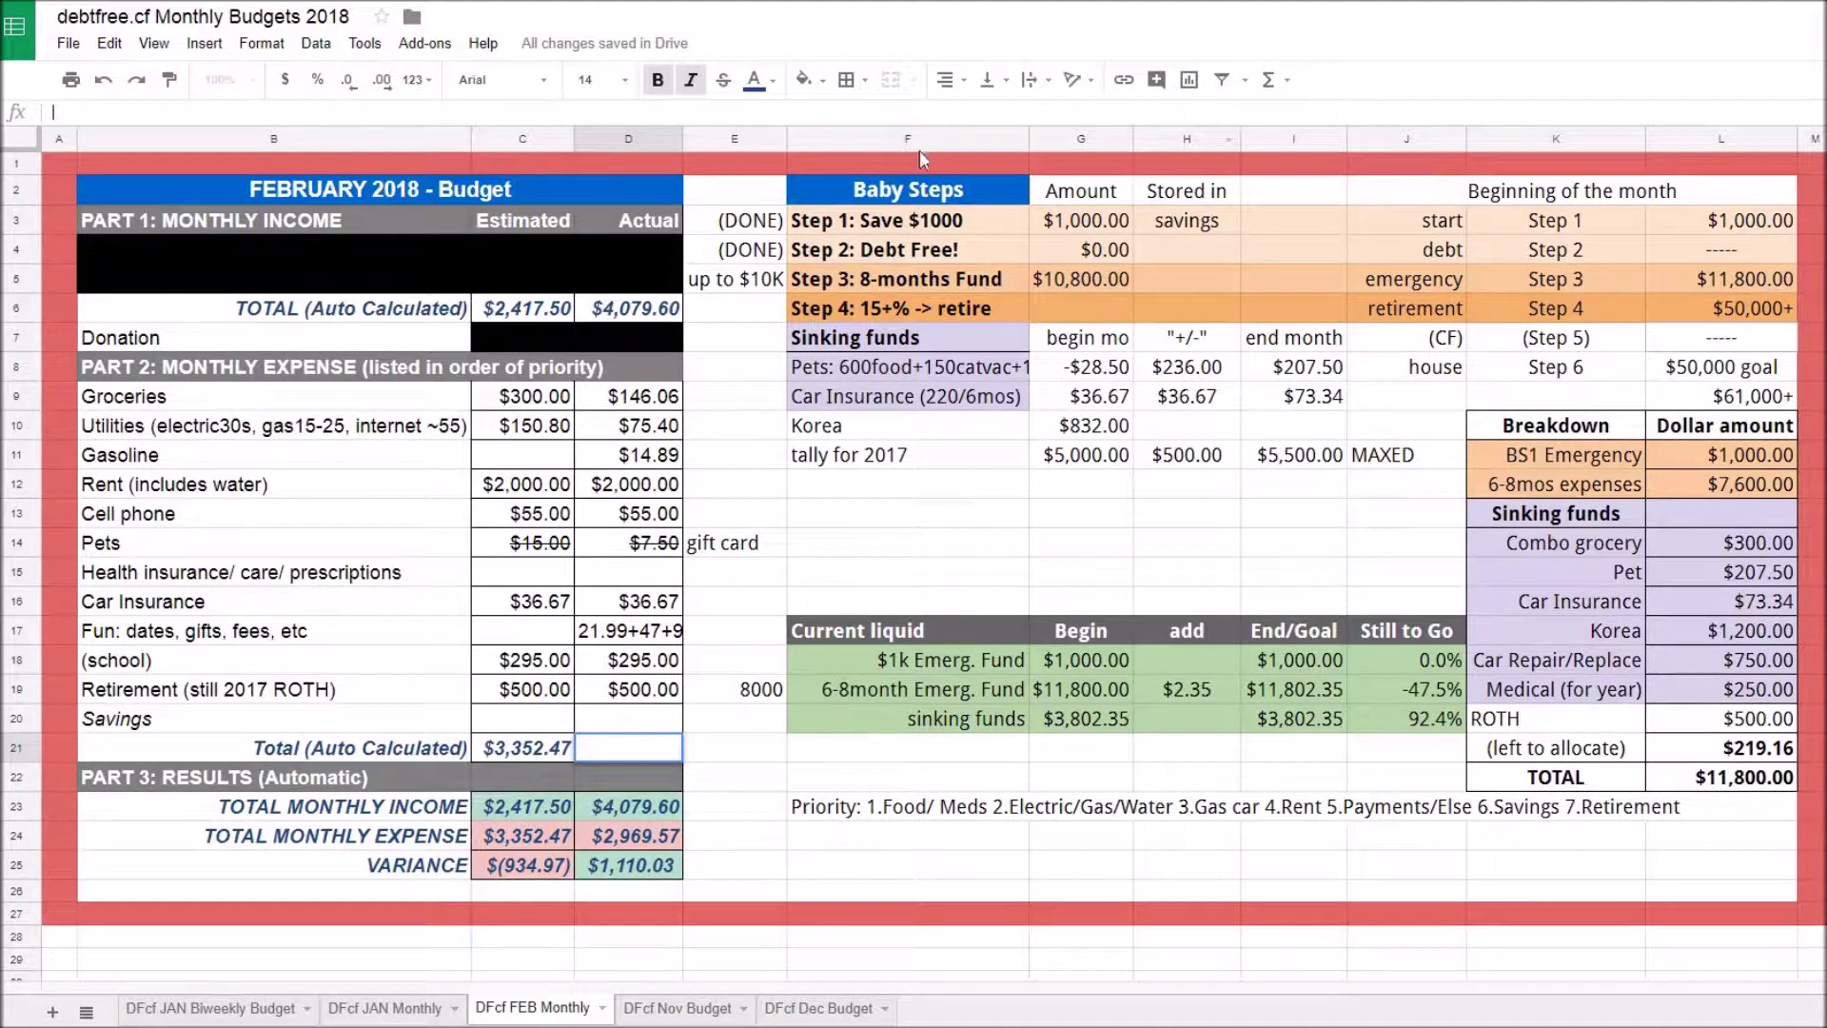
pyautogui.click(1270, 80)
pyautogui.click(1291, 115)
pyautogui.moveTo(659, 407); pyautogui.dragTo(641, 723)
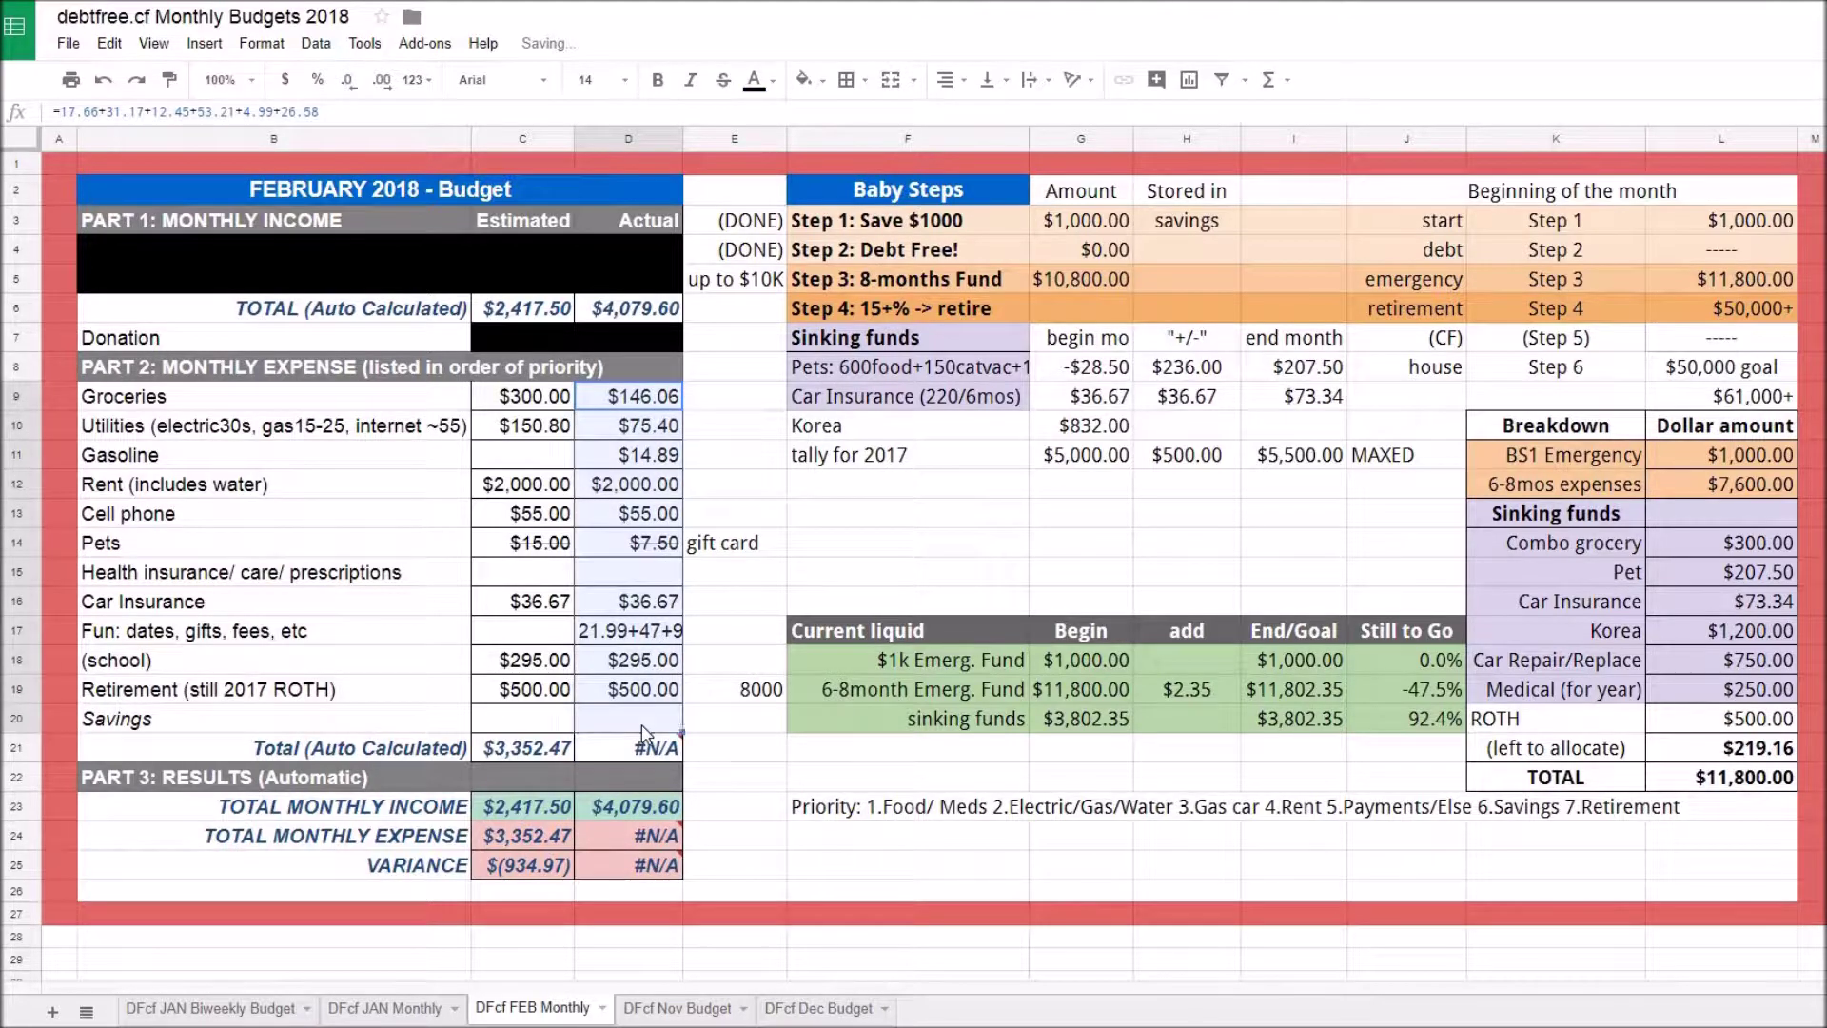
pyautogui.click(632, 758)
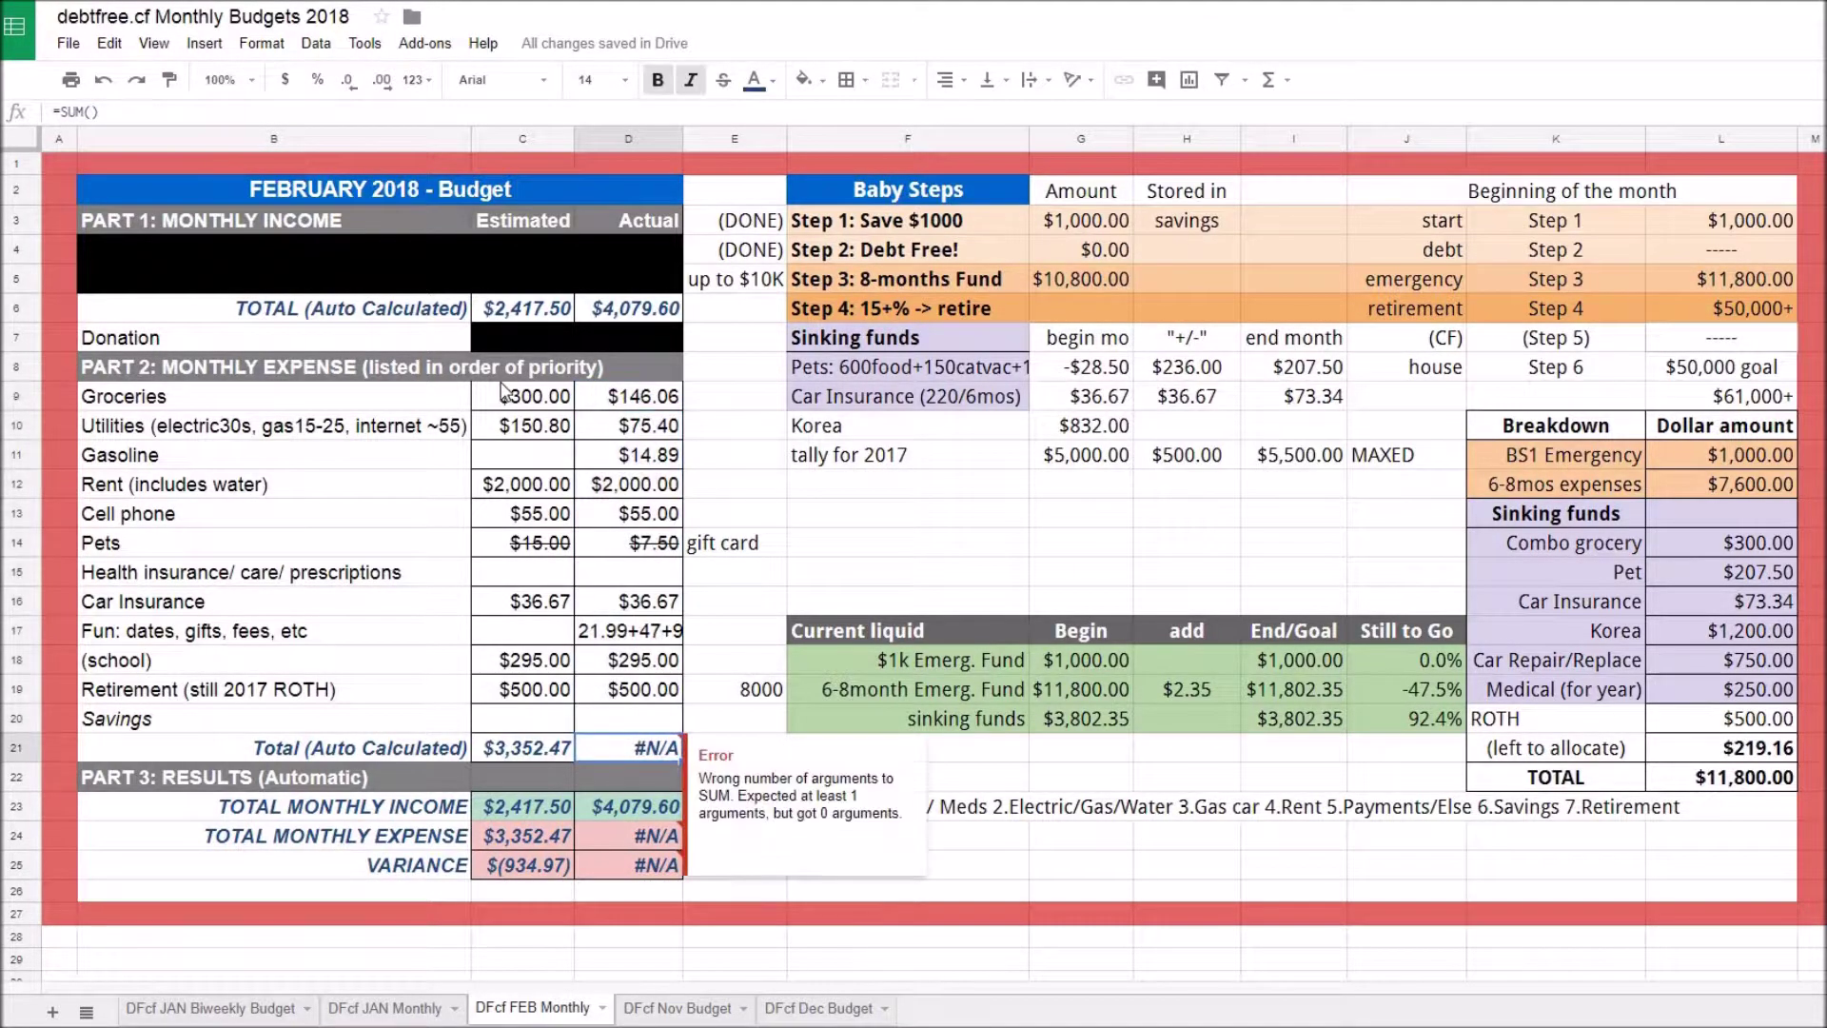
pyautogui.click(92, 111)
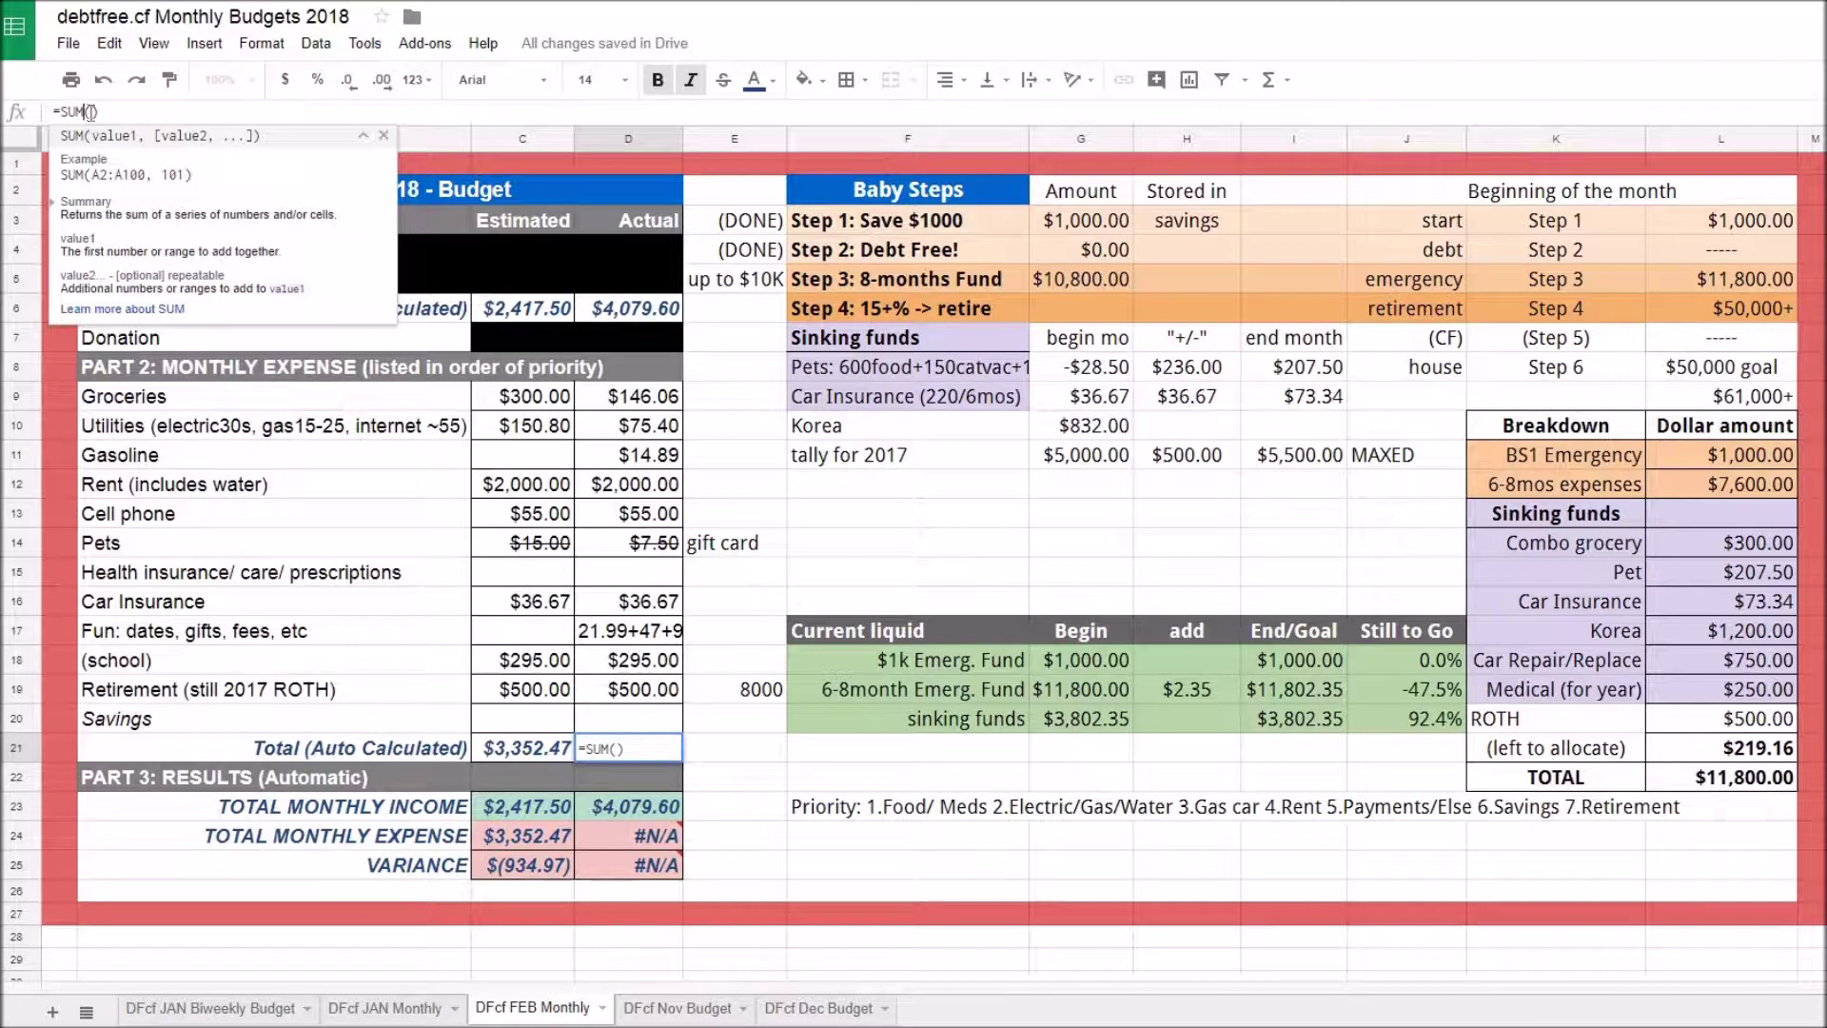
pyautogui.moveTo(640, 398); pyautogui.dragTo(638, 709)
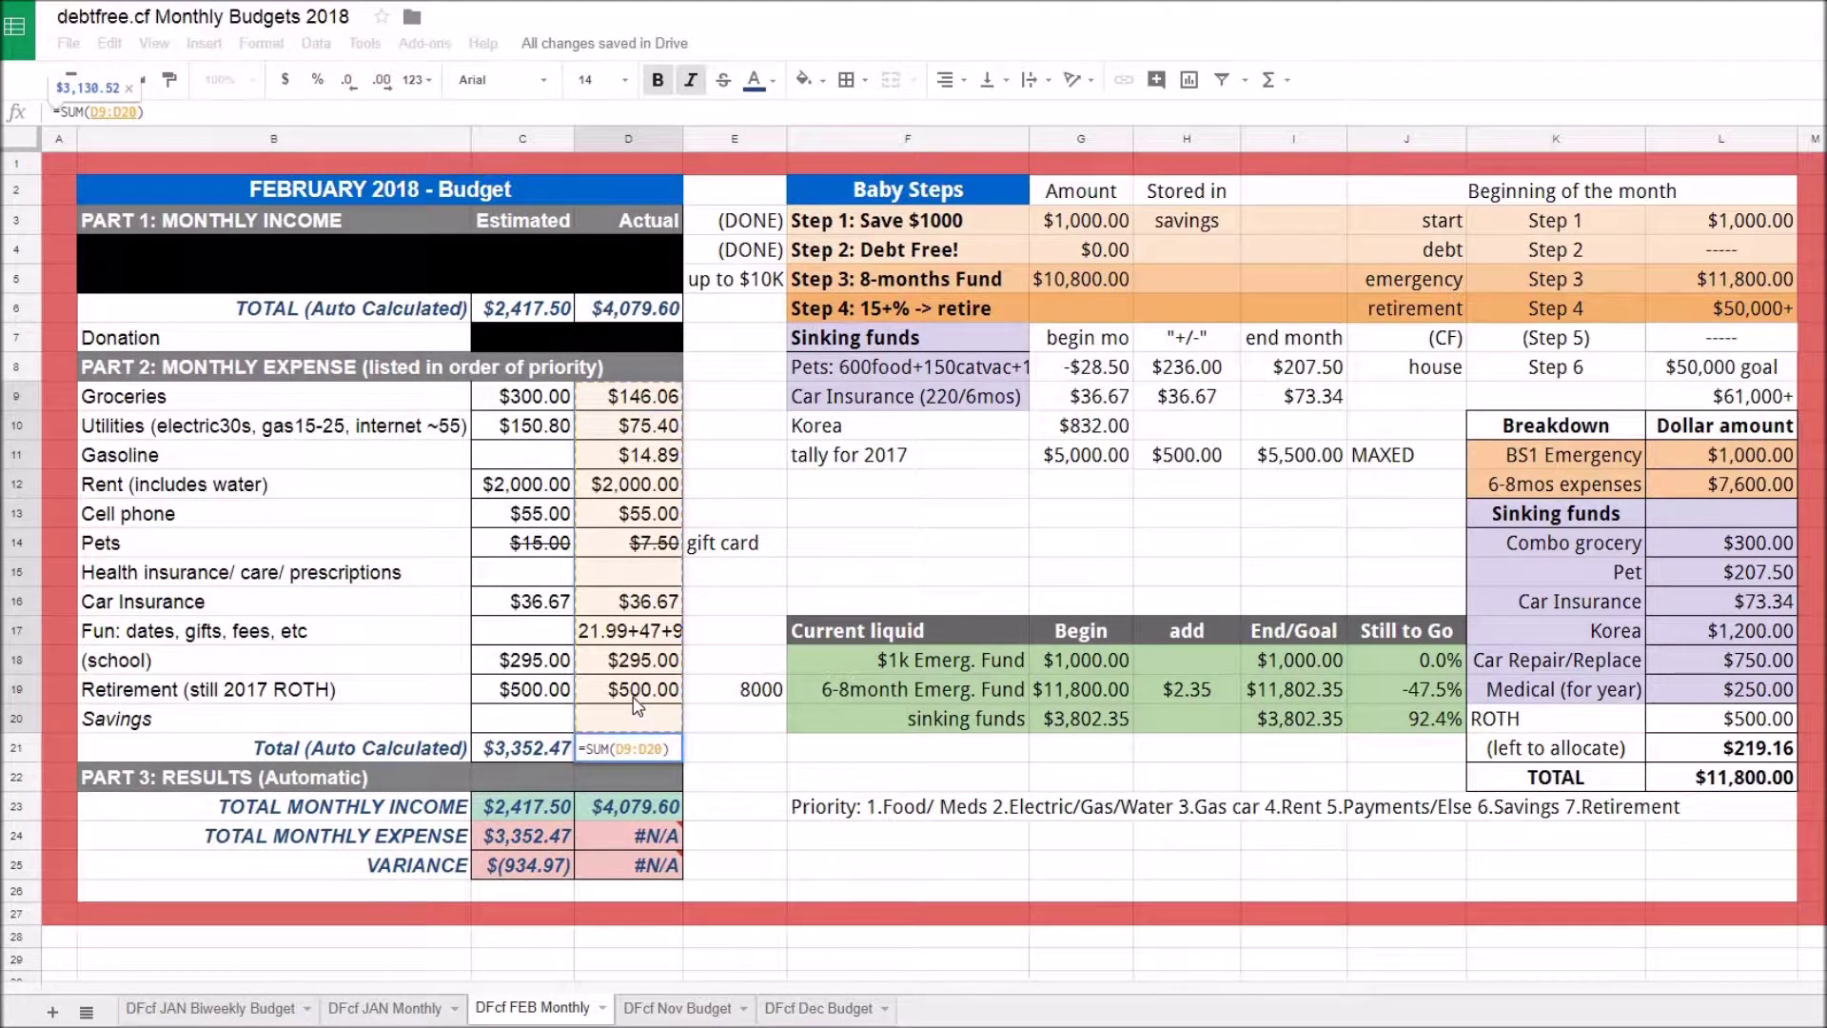
pyautogui.press('Return')
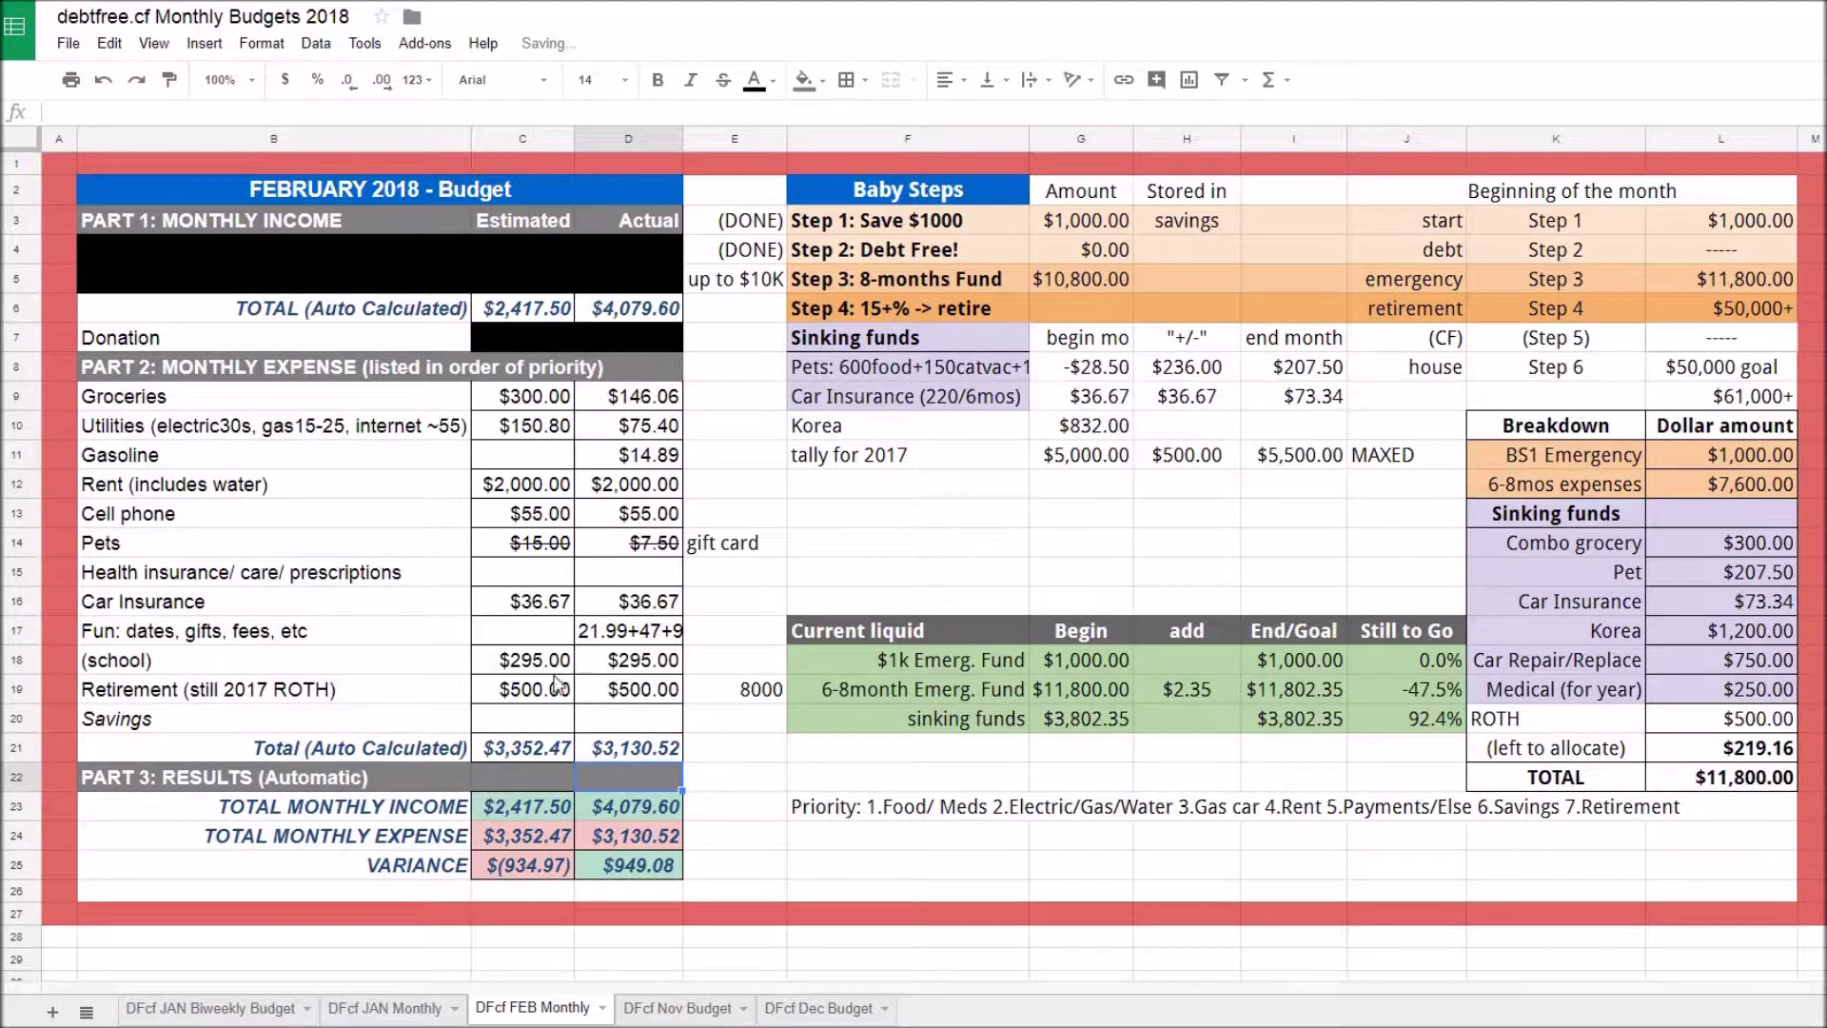
pyautogui.click(601, 752)
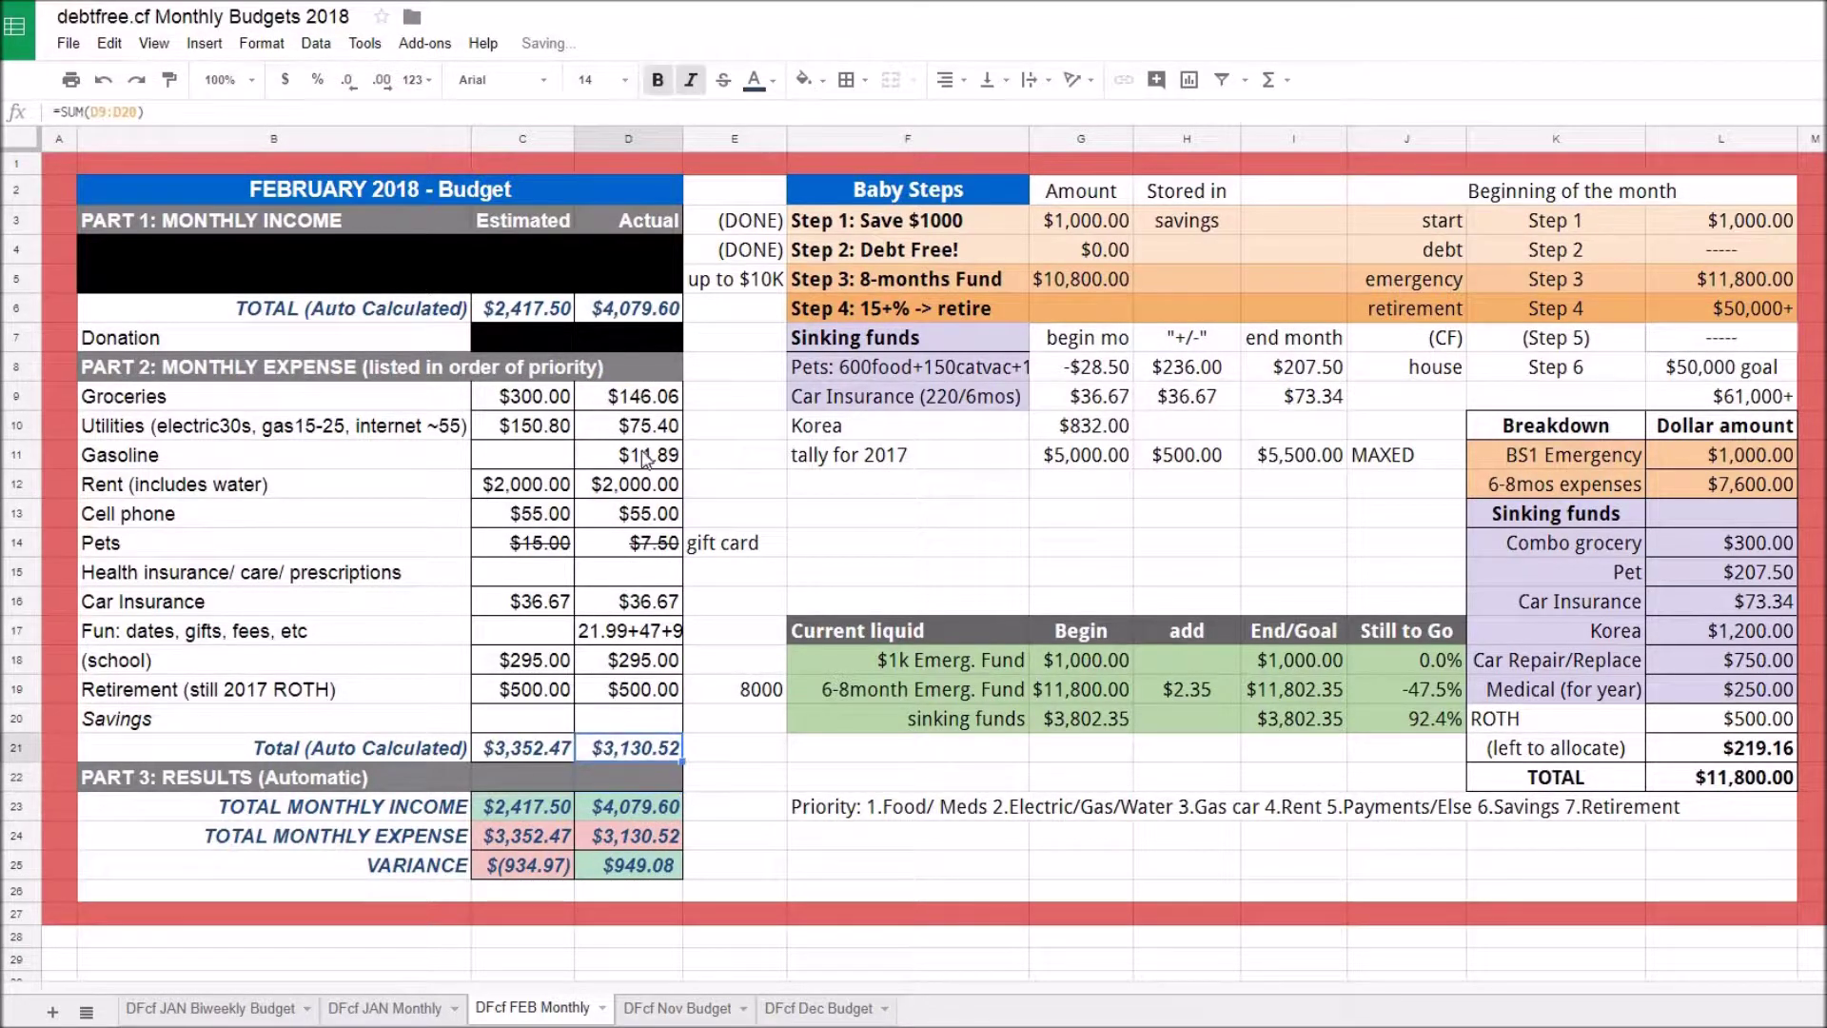
# Change D21 to =SUM(D9:D20)-D14 and fill it left into C21, giving $3,337.47 estimated.
pyautogui.click(514, 115)
pyautogui.write('-')
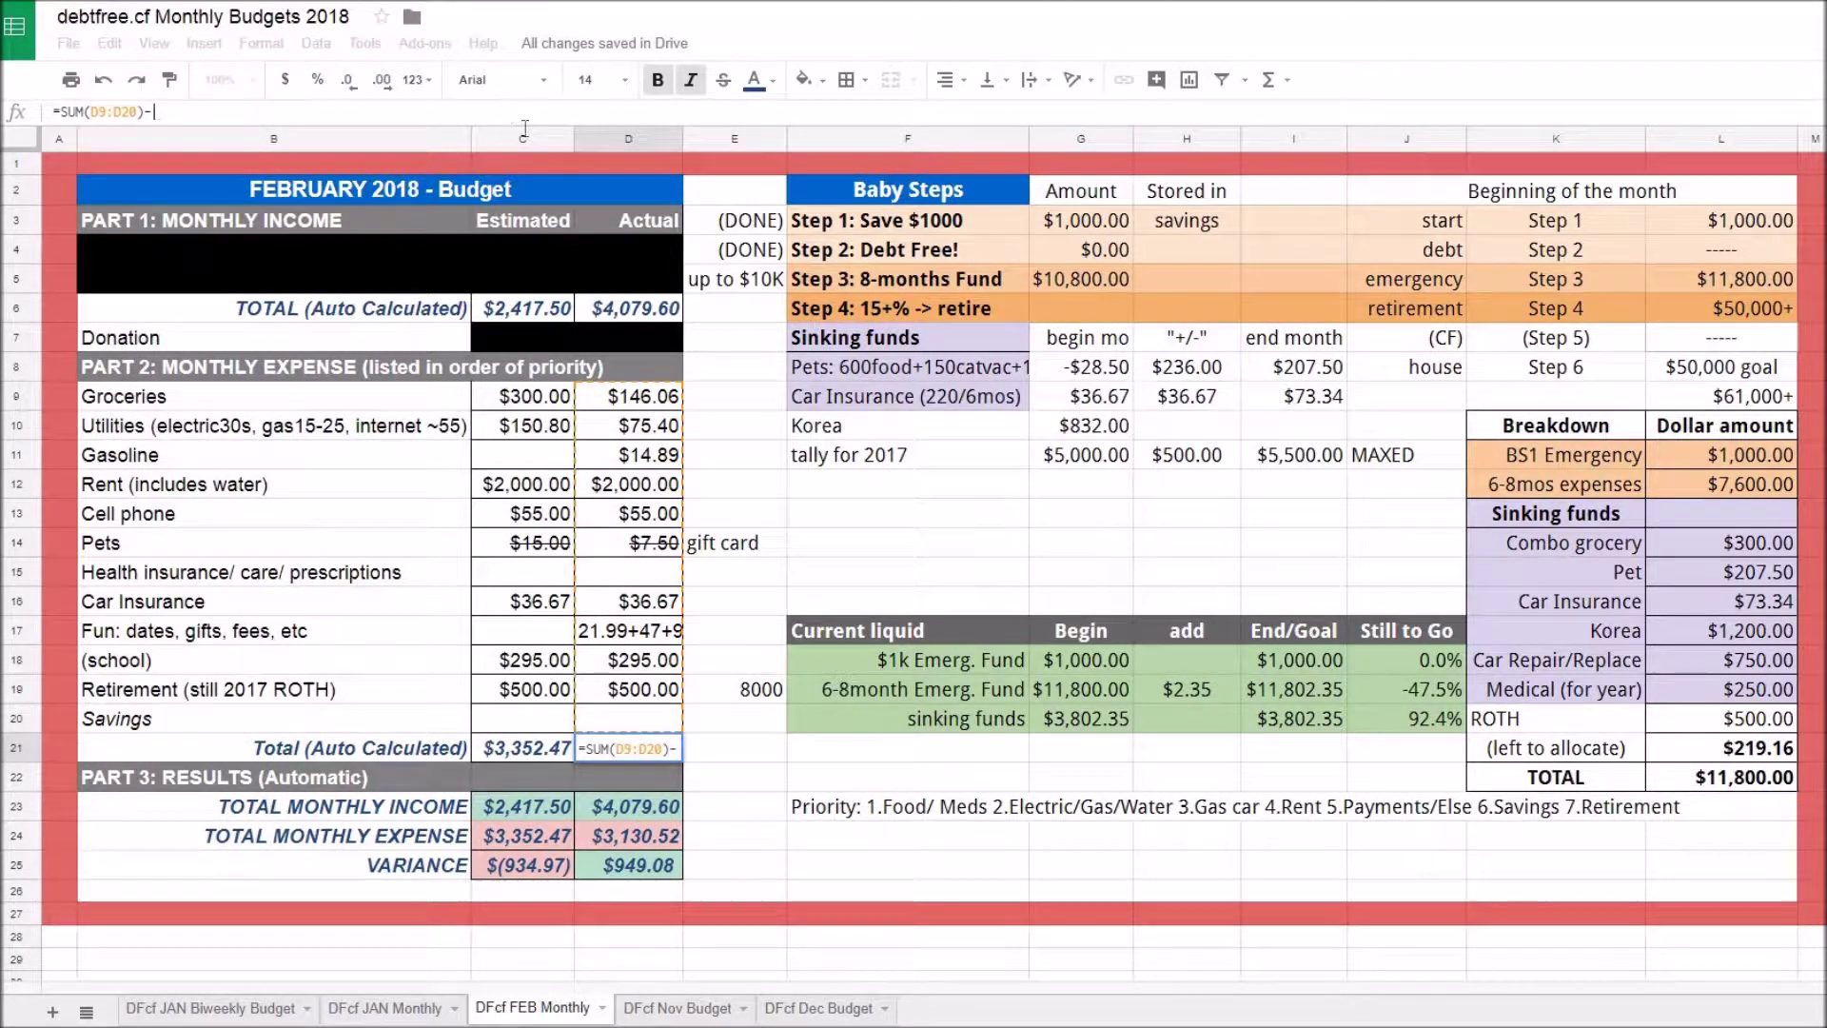
pyautogui.click(635, 550)
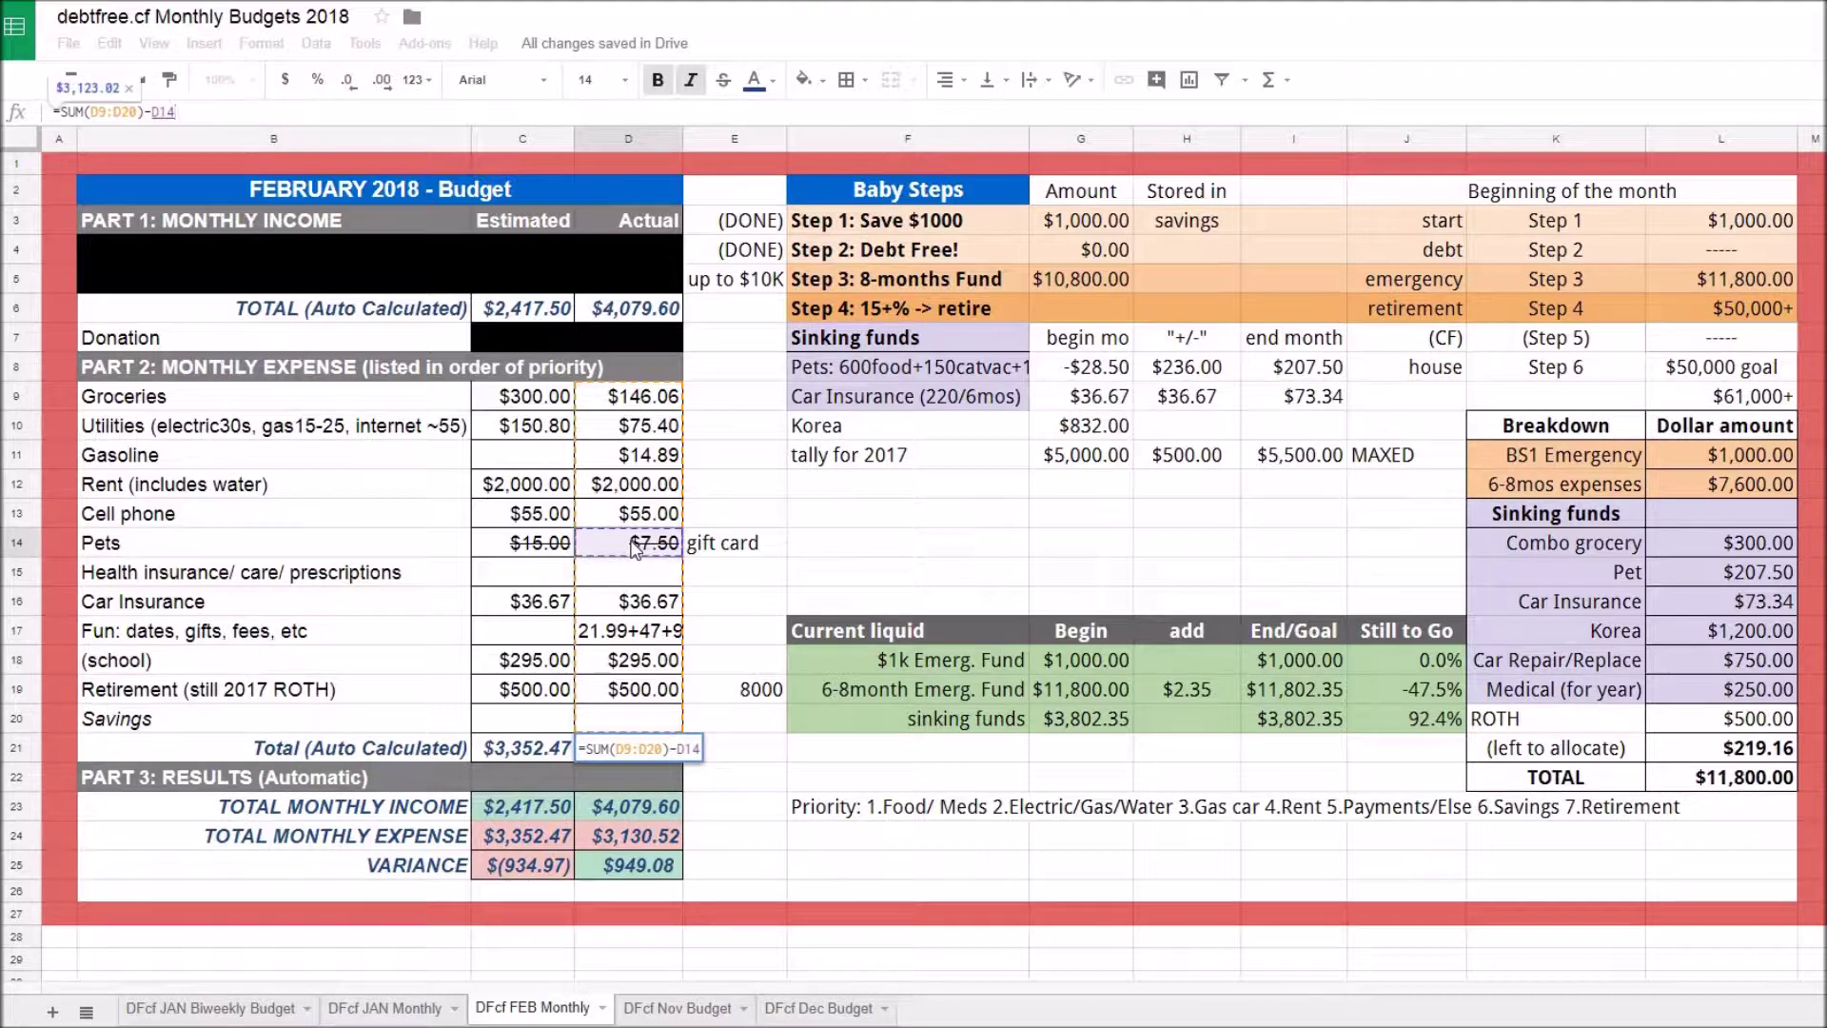
pyautogui.press('Return')
pyautogui.click(625, 754)
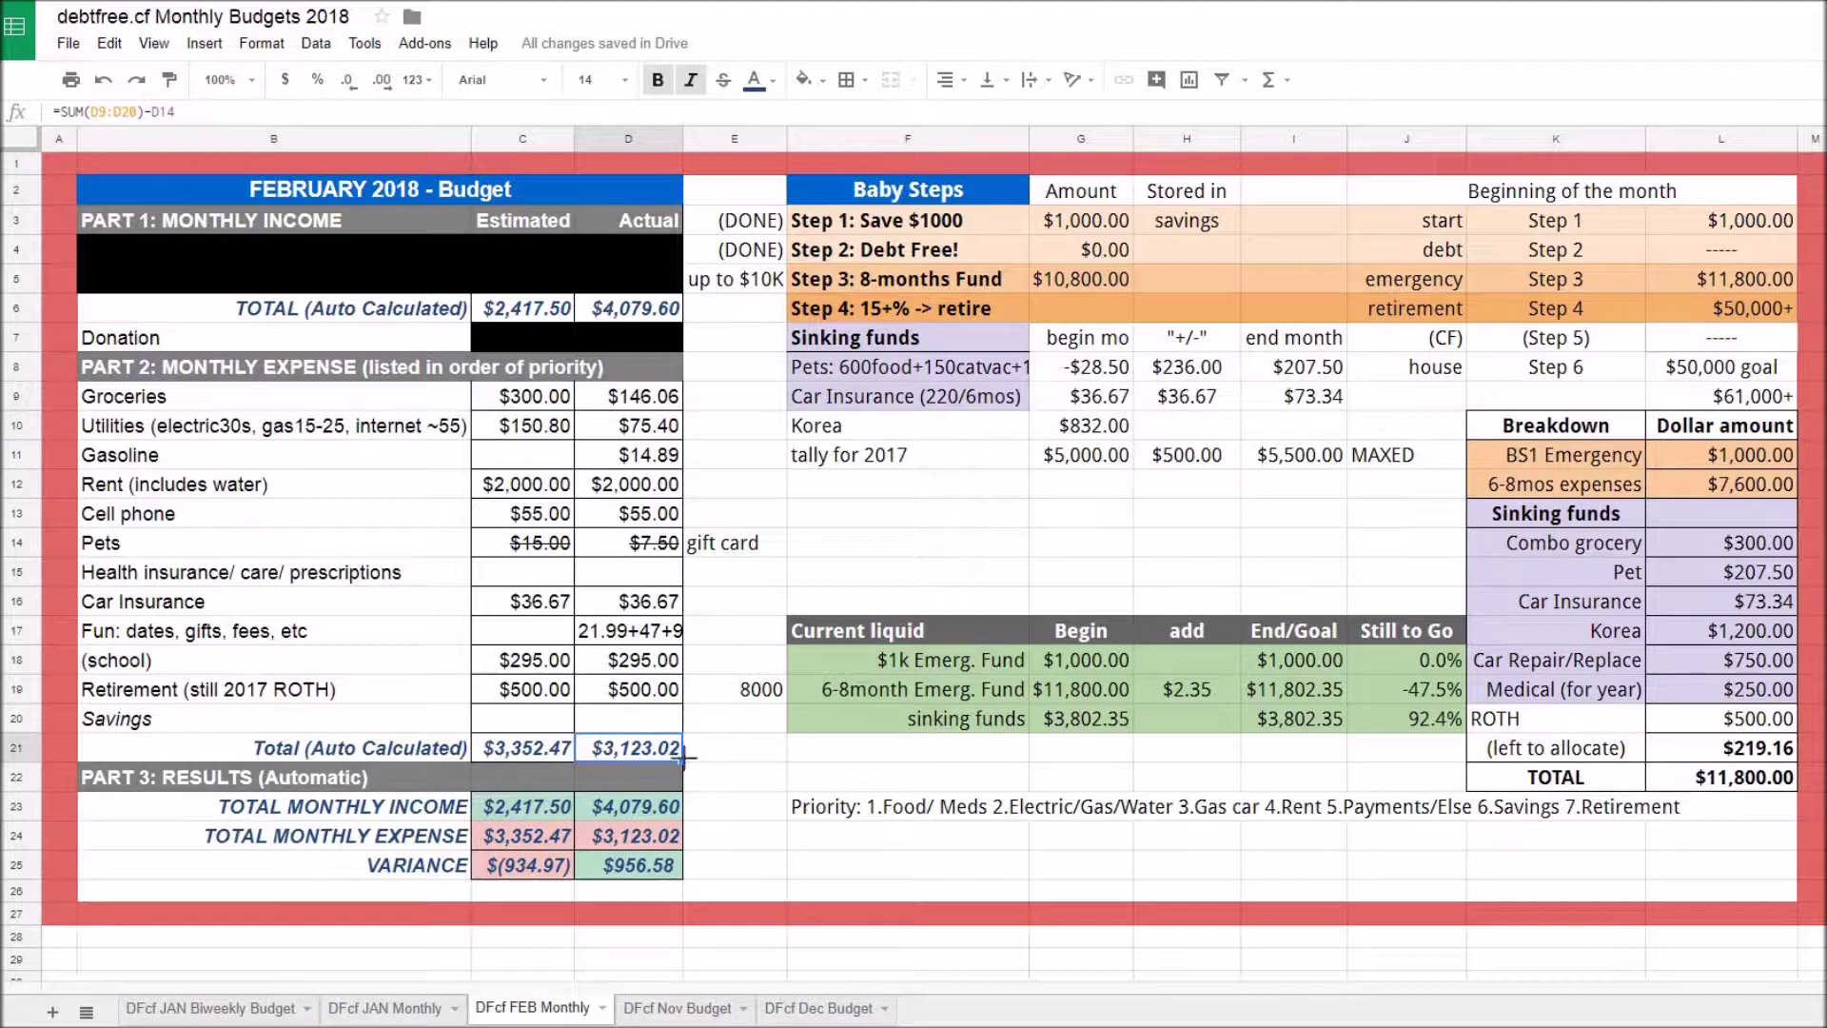
pyautogui.moveTo(683, 761); pyautogui.dragTo(540, 762)
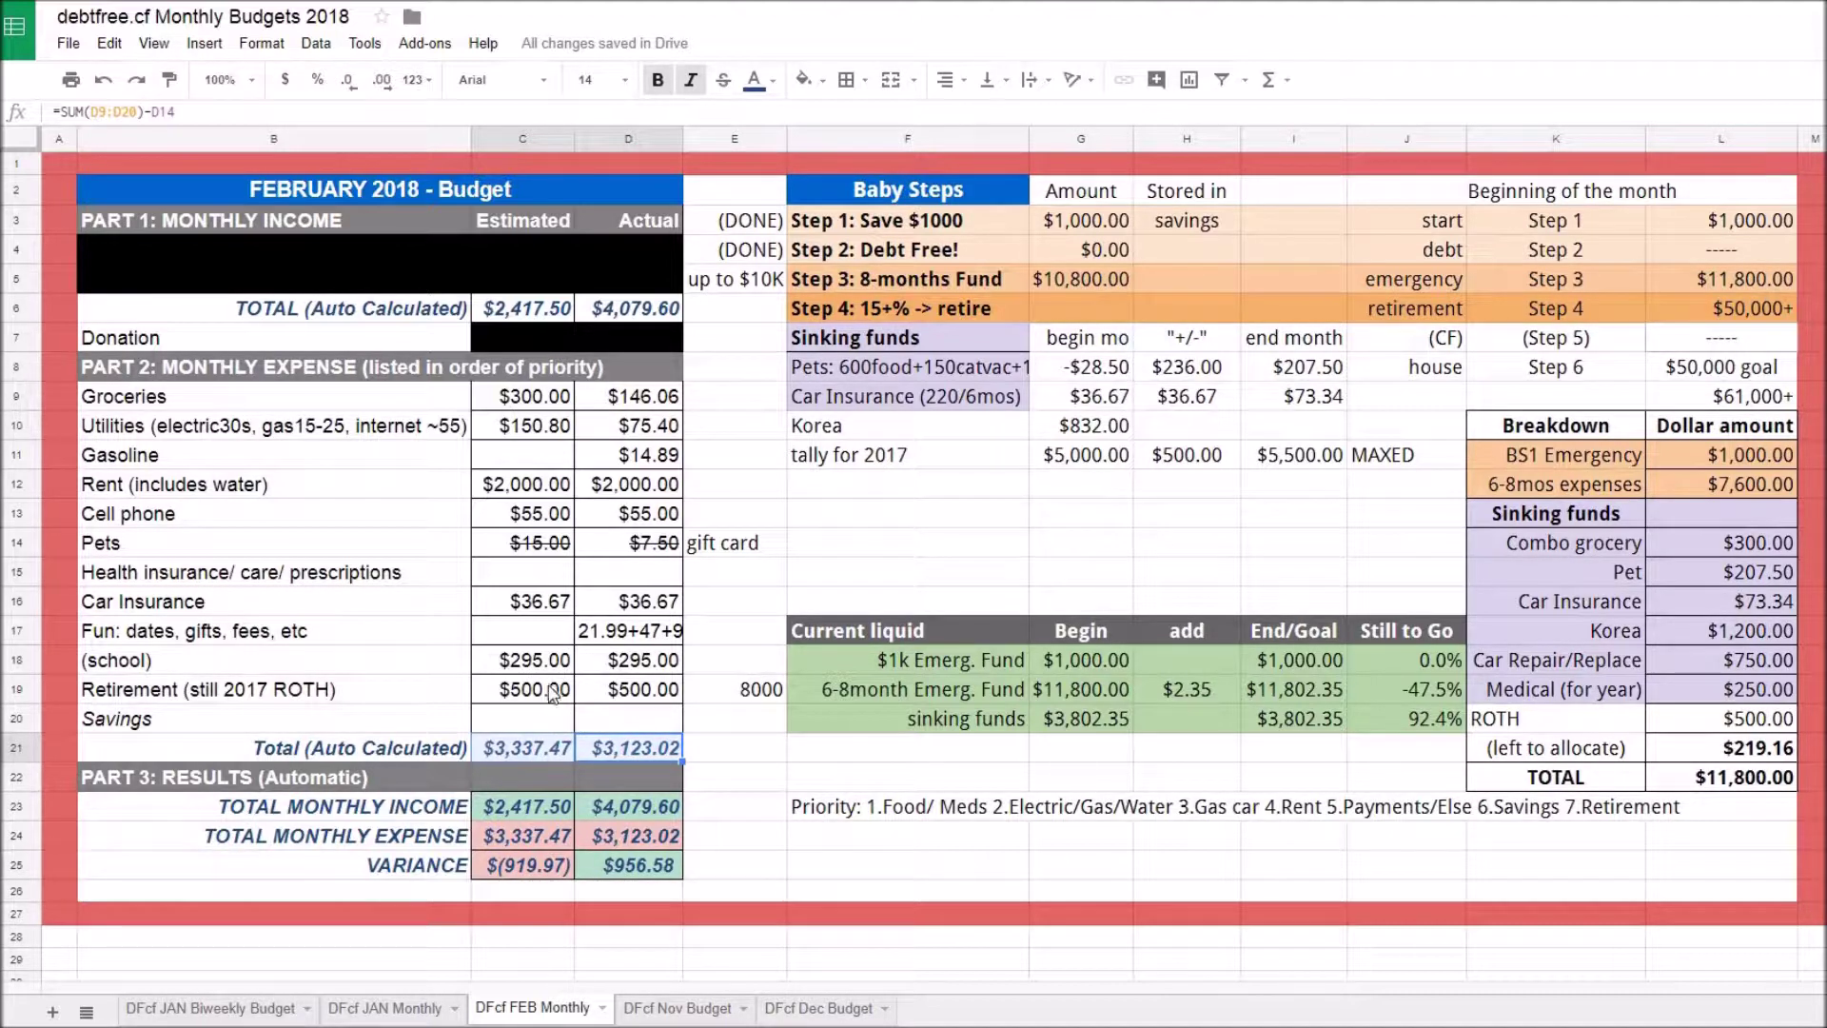
pyautogui.click(632, 621)
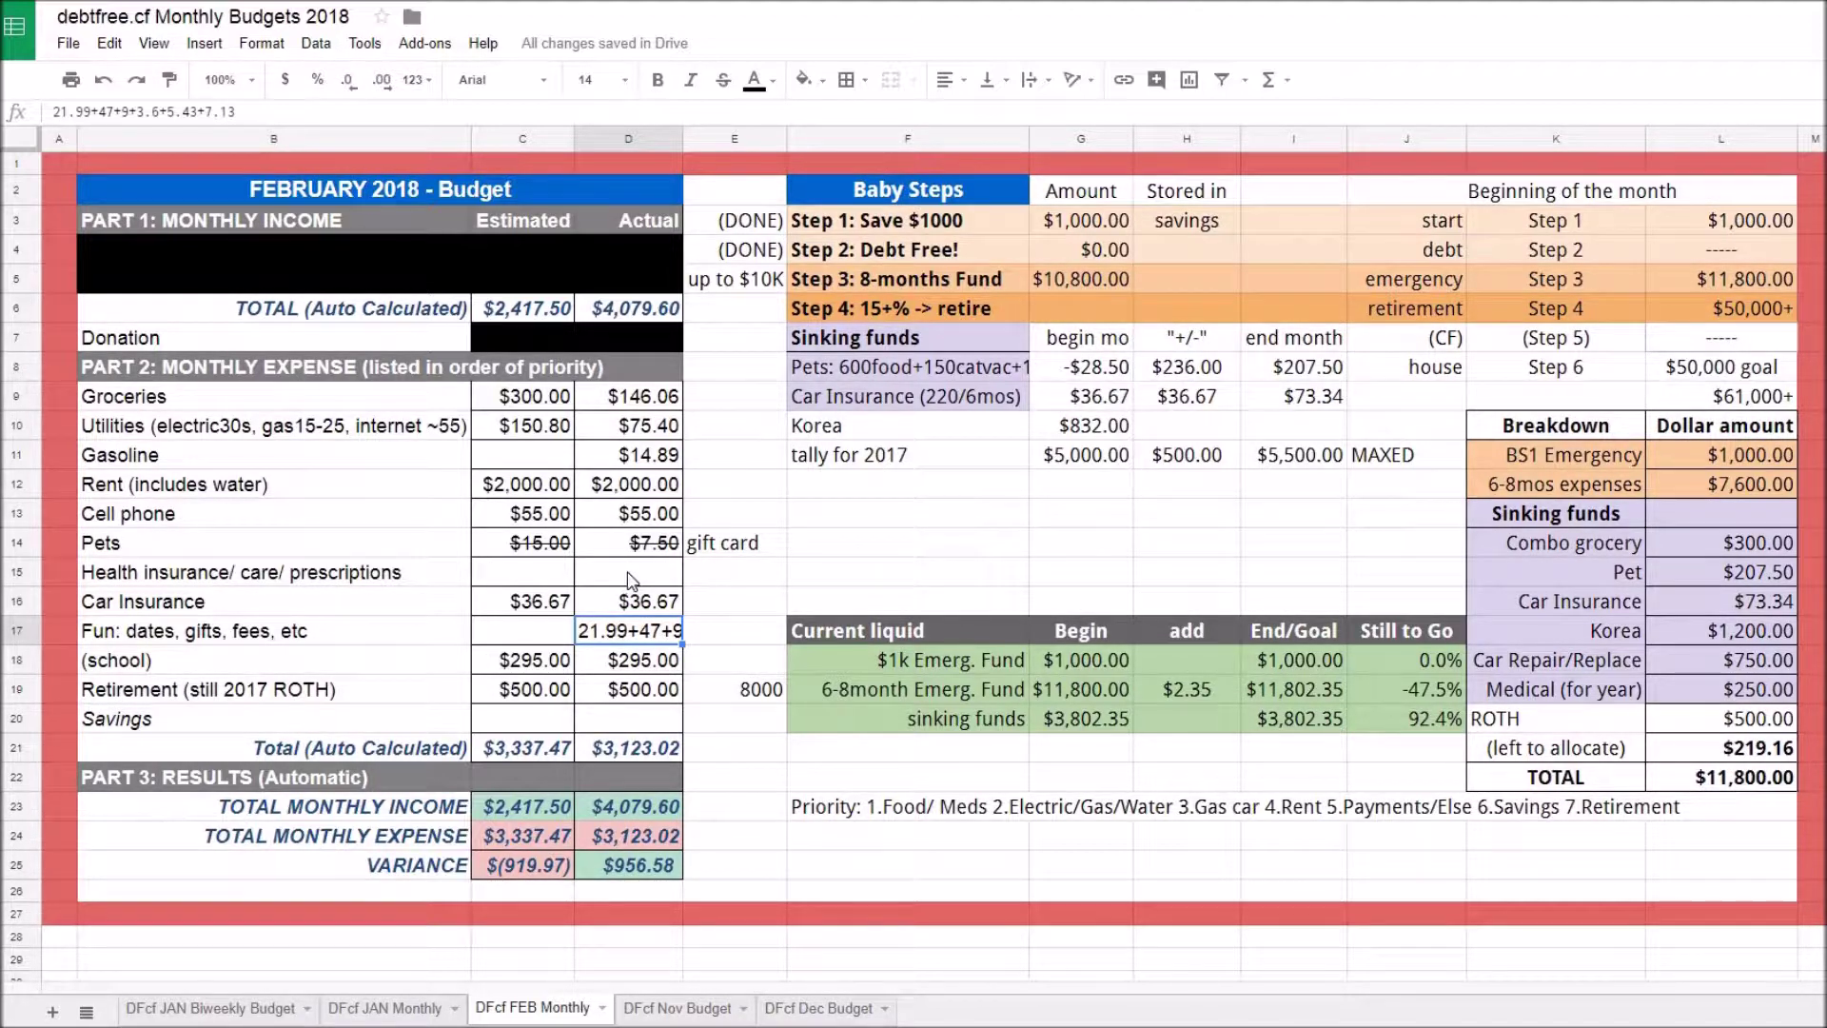
pyautogui.click(714, 583)
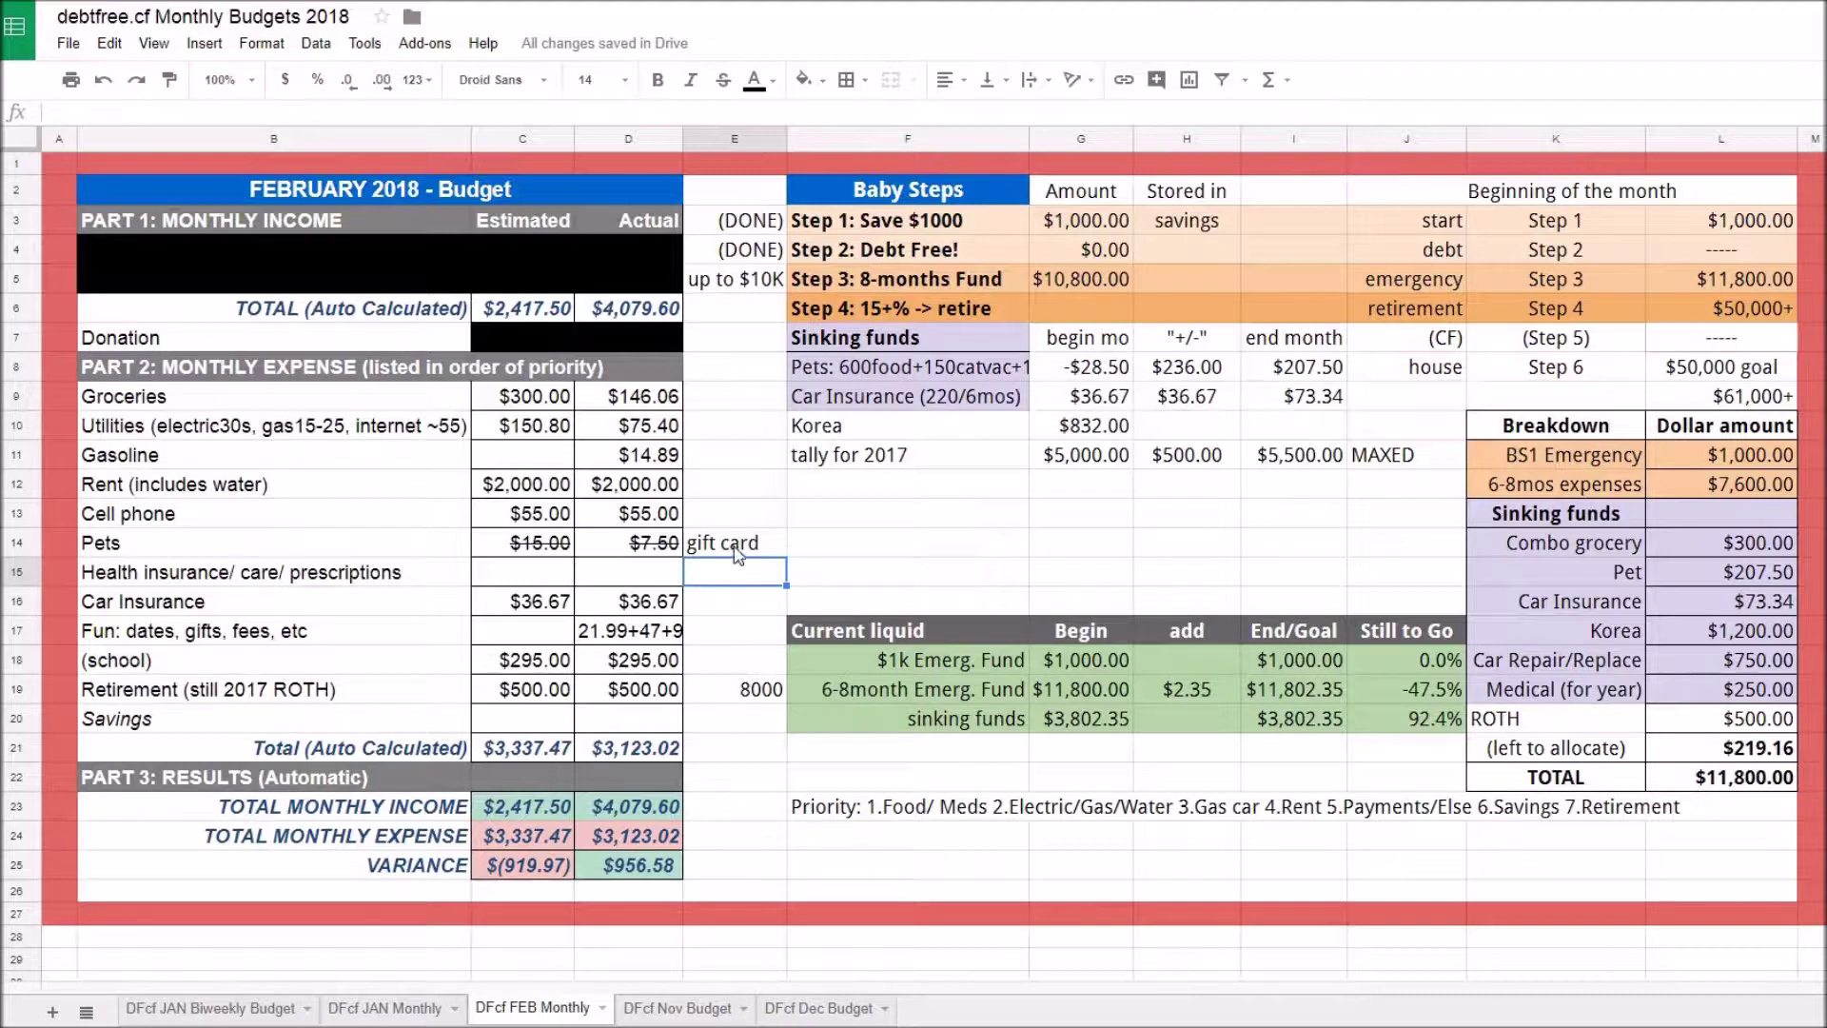
pyautogui.click(623, 633)
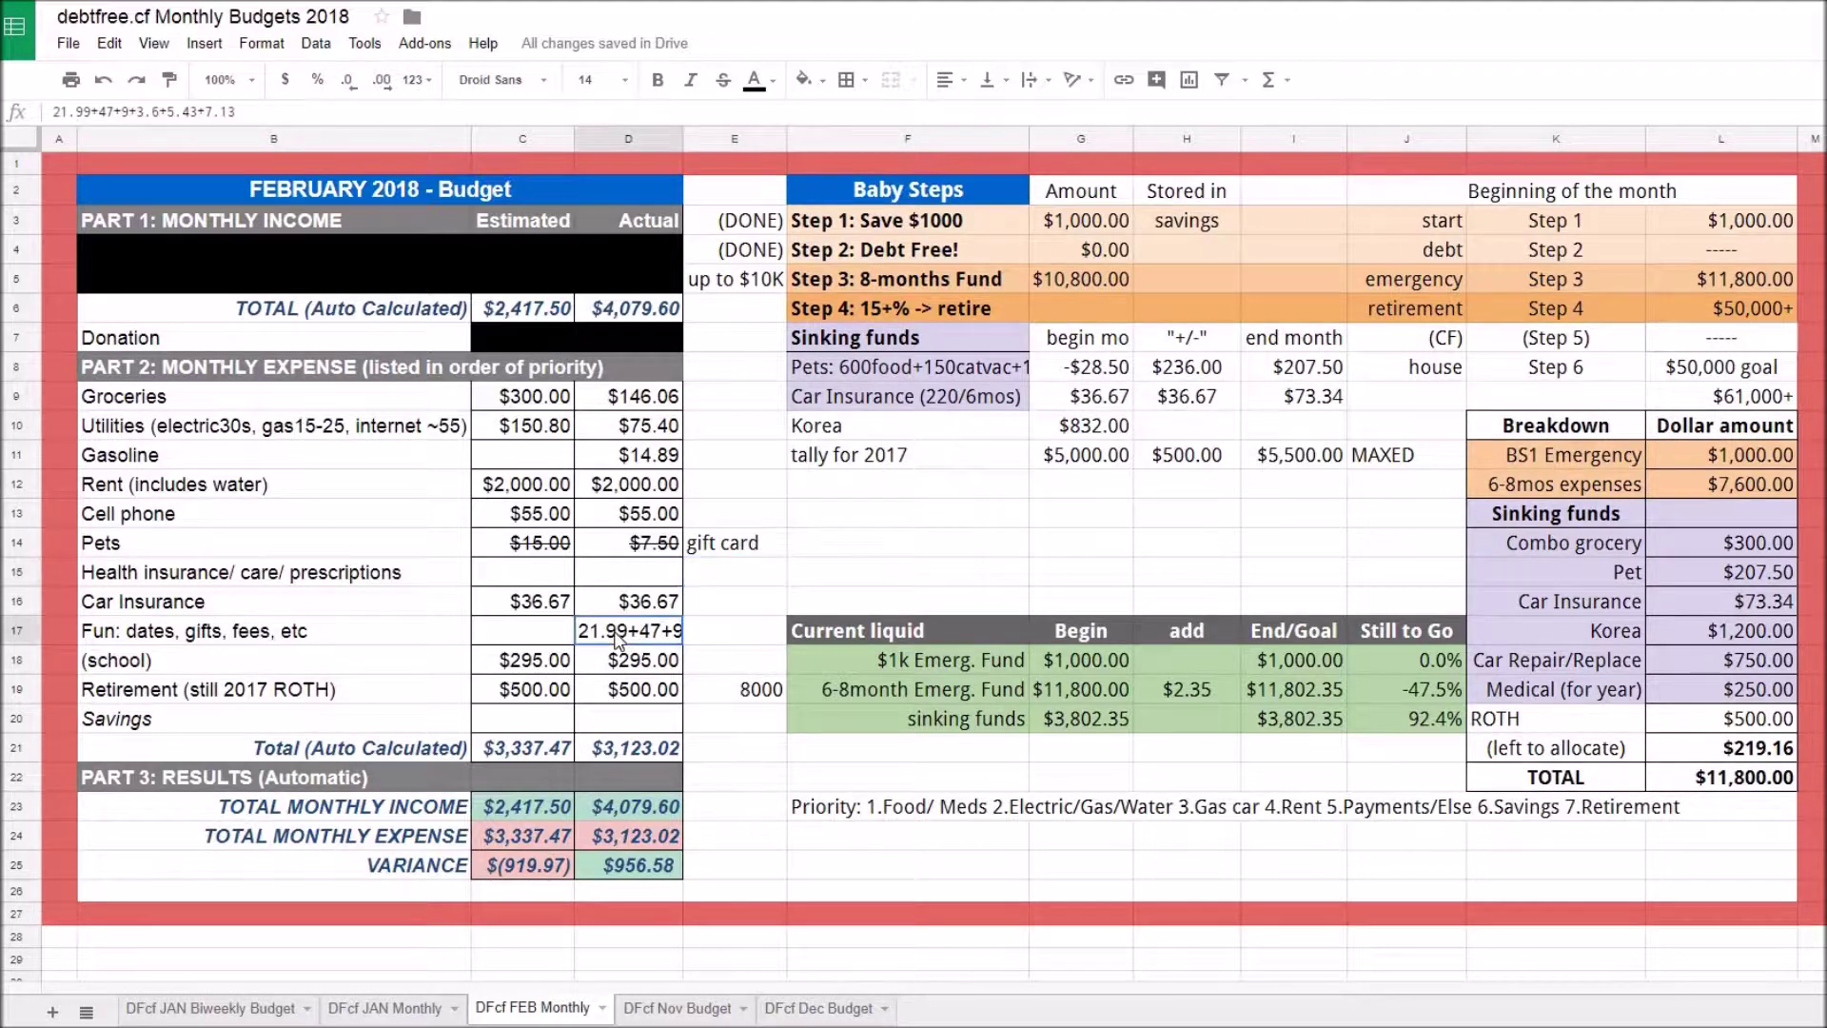
# Make D17 the formula =21.99+47+9+3.6+5.43+7.13, showing $94.15 for Fun.
pyautogui.click(56, 112)
pyautogui.write('=')
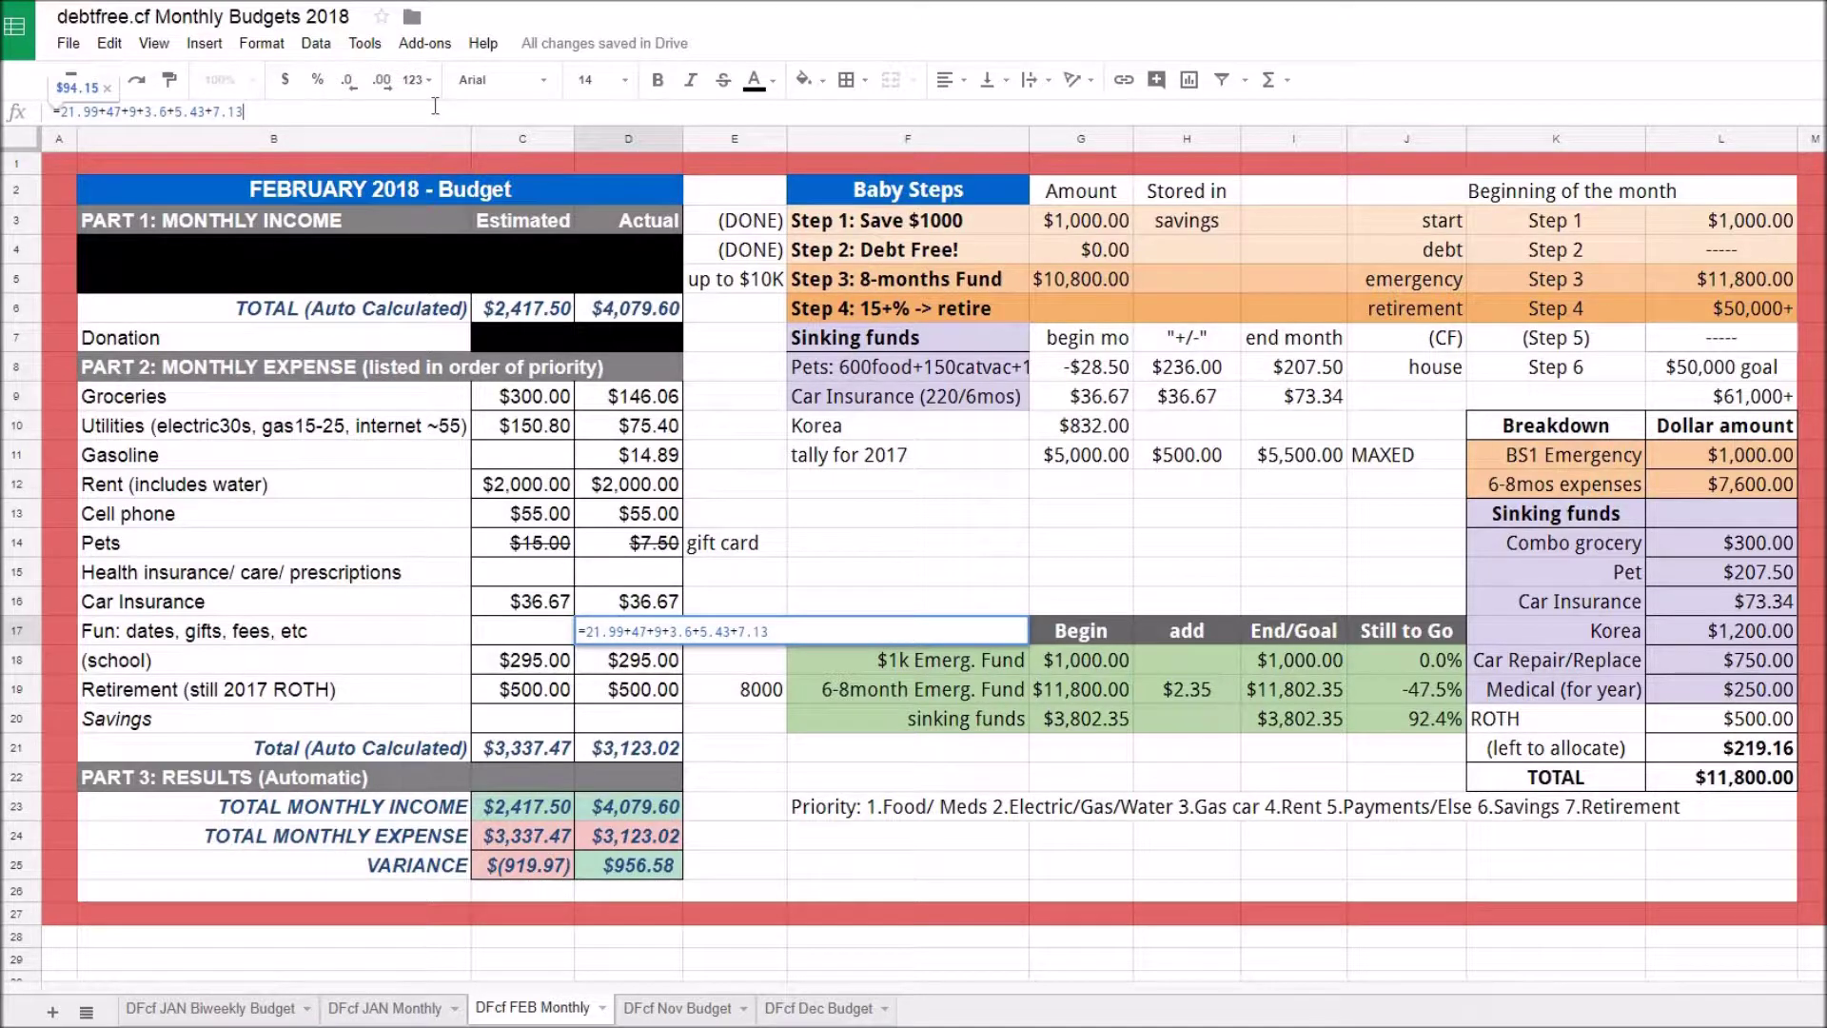
pyautogui.press('Return')
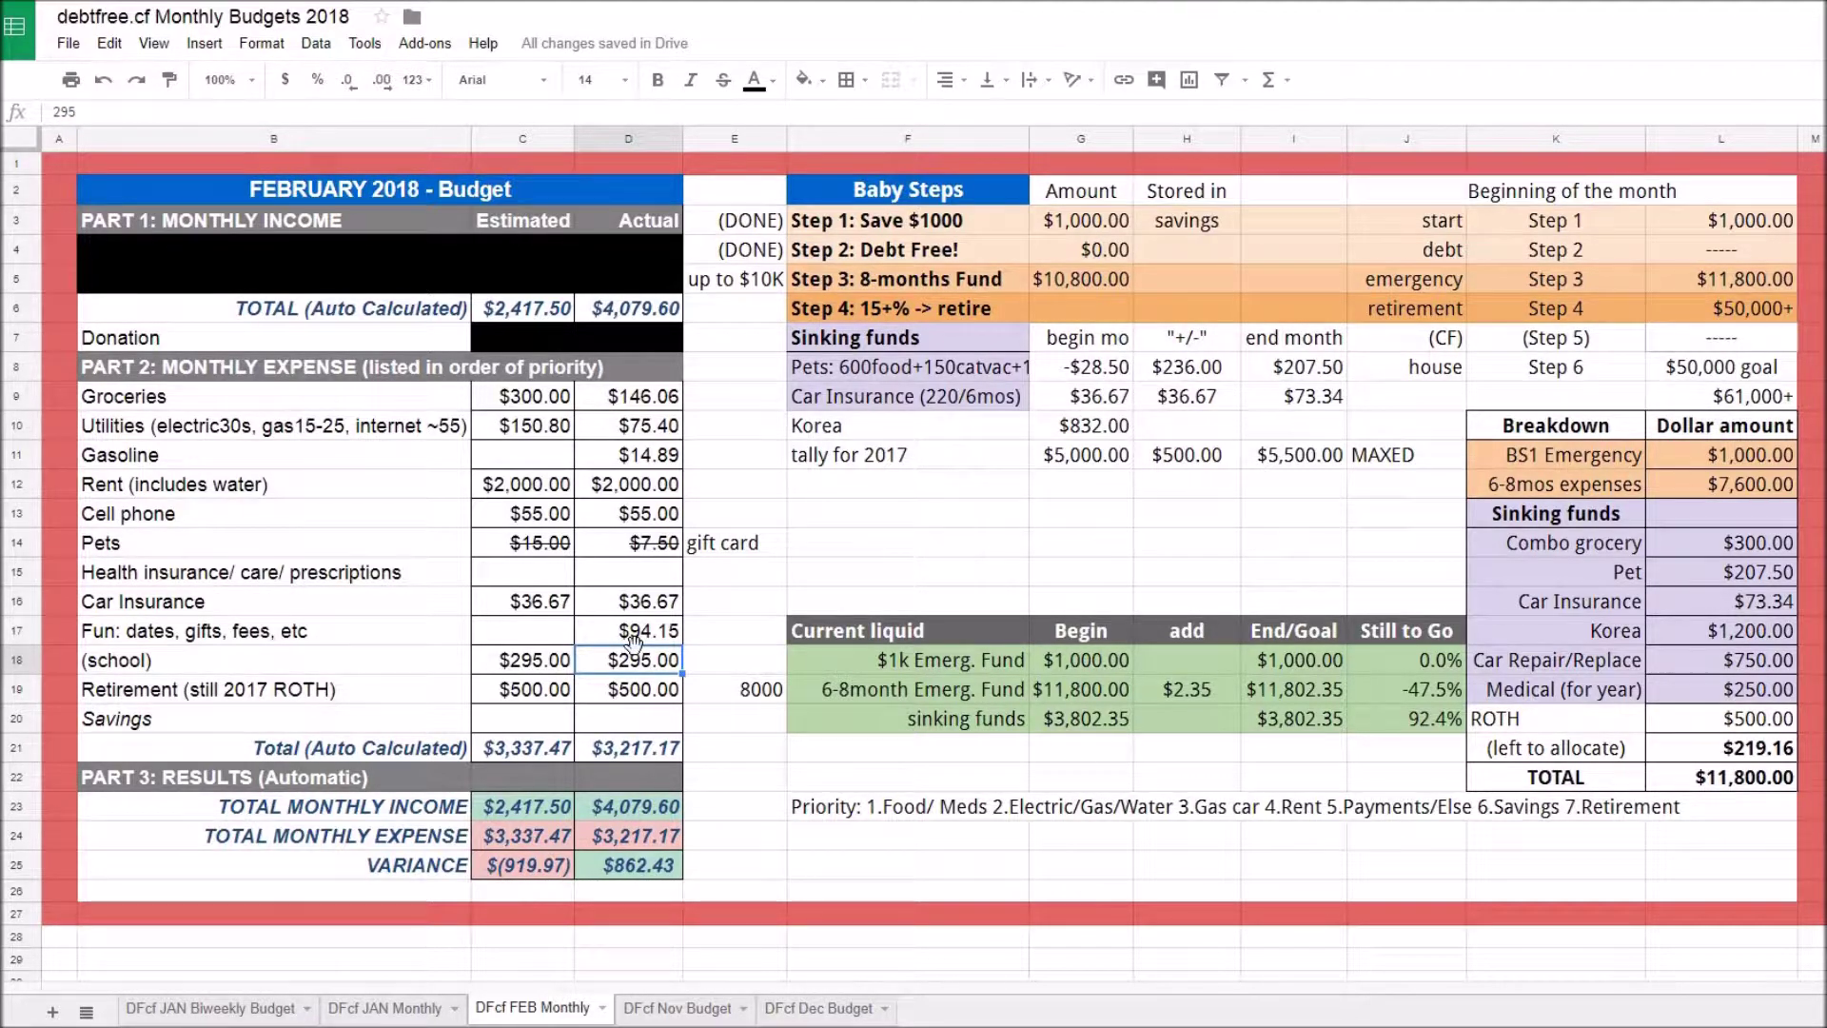